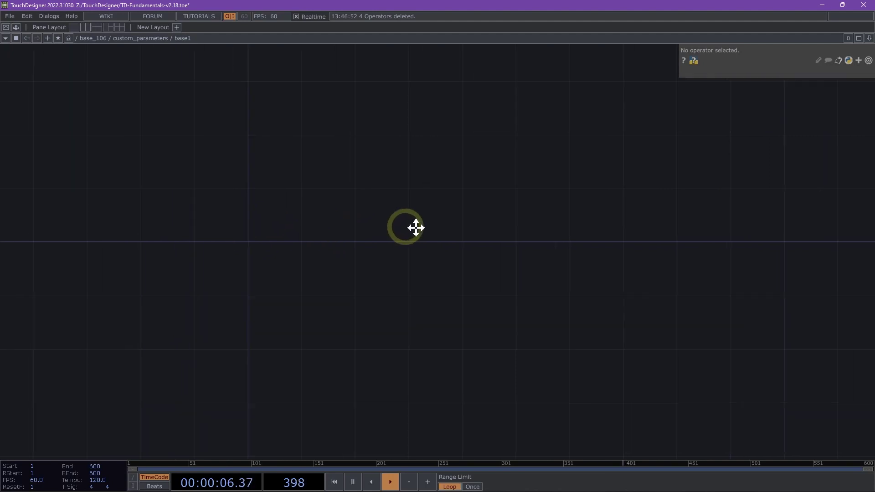
Create a Base COMP in the empty network.
key("Tab")
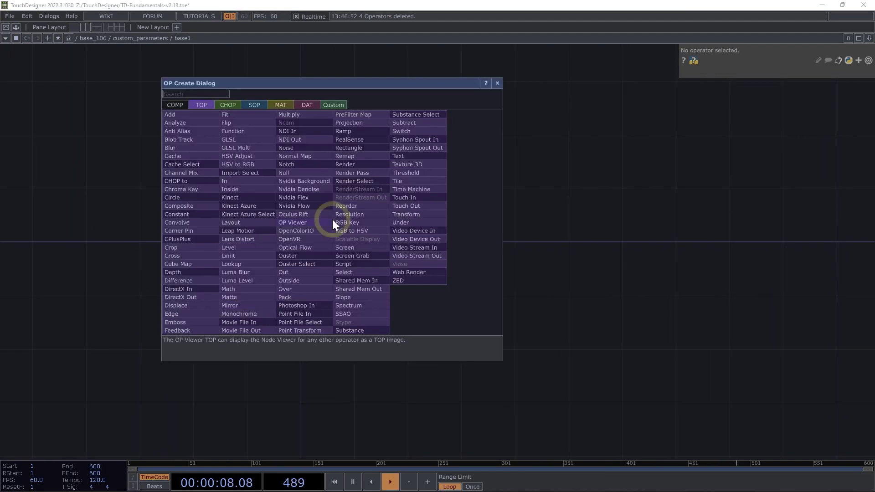
left_click(177, 104)
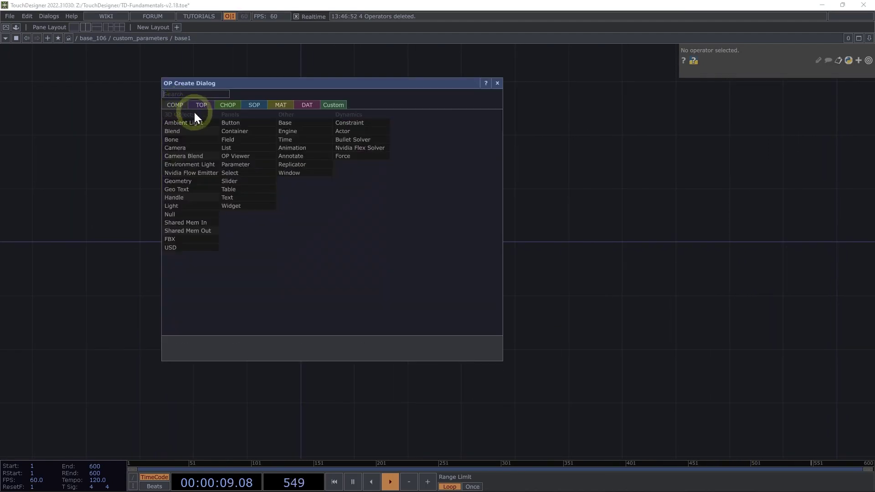
left_click(293, 128)
left_click(347, 208)
left_click_drag(437, 208, 301, 219)
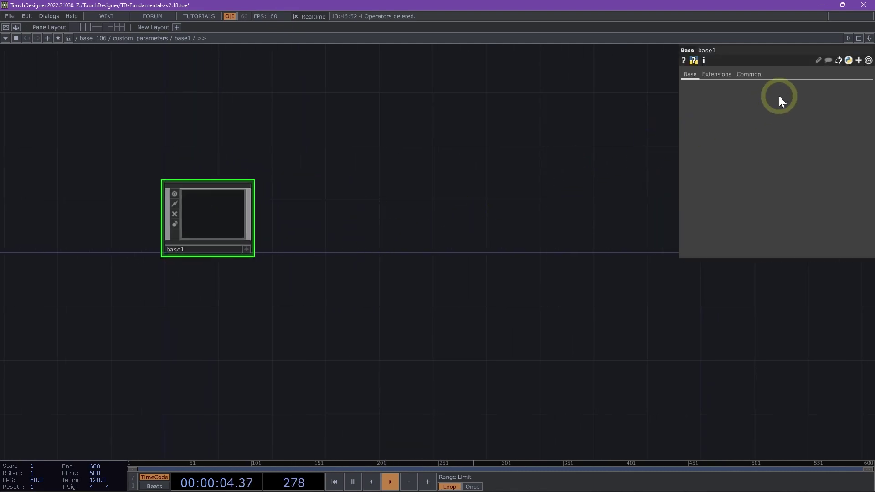
Split the network pane side by side and enter the new Base component in the second pane.
left_click(870, 38)
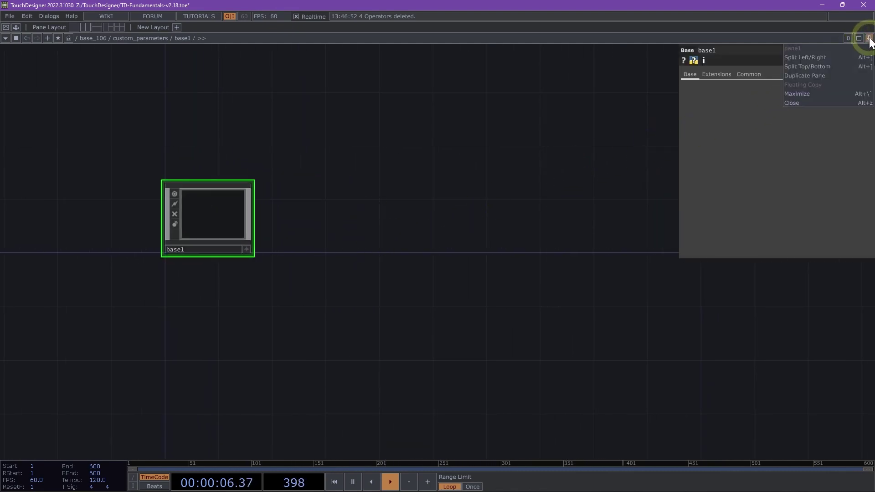
left_click(806, 57)
left_click_drag(346, 317, 231, 345)
scroll(670, 222, "up", 4)
scroll(670, 222, "up", 5)
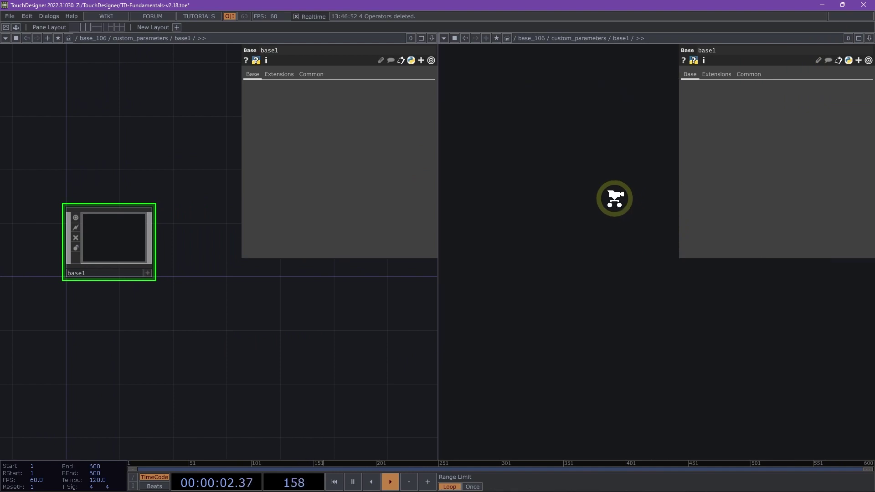
scroll(127, 167, "up", 5)
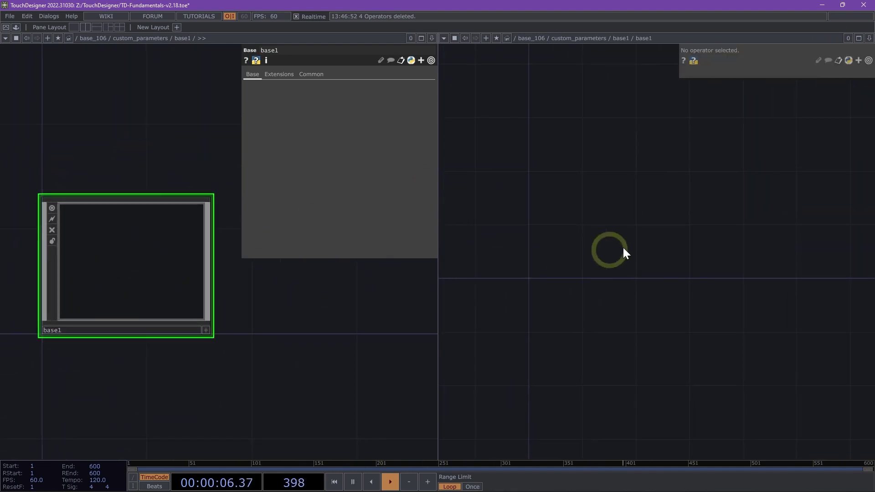
left_click_drag(660, 255, 604, 263)
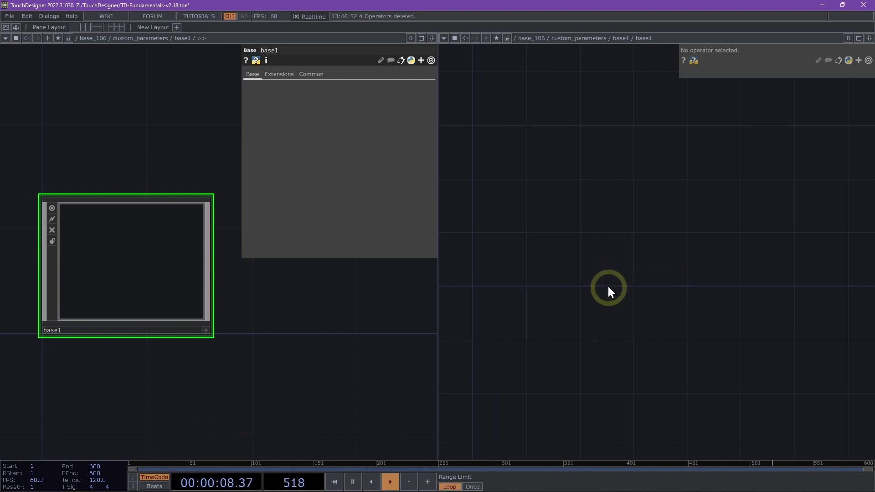
Add an In TOP to the network inside the Base component.
double_click(576, 253)
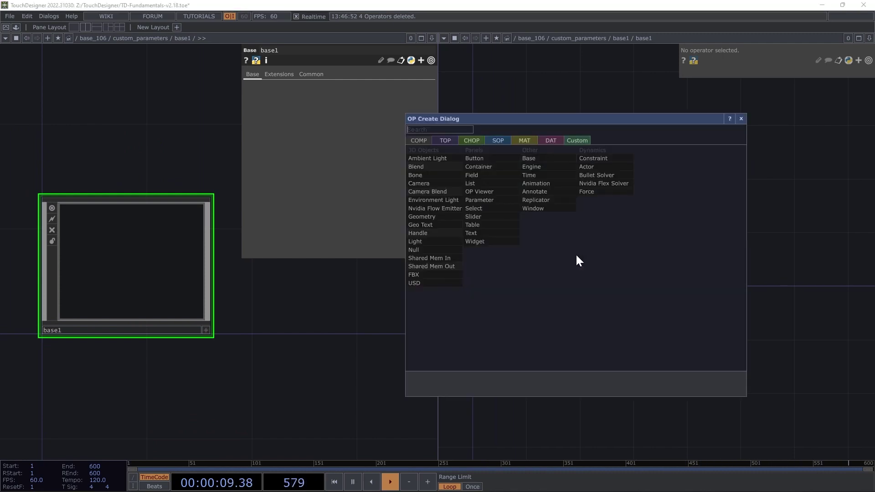
left_click(446, 141)
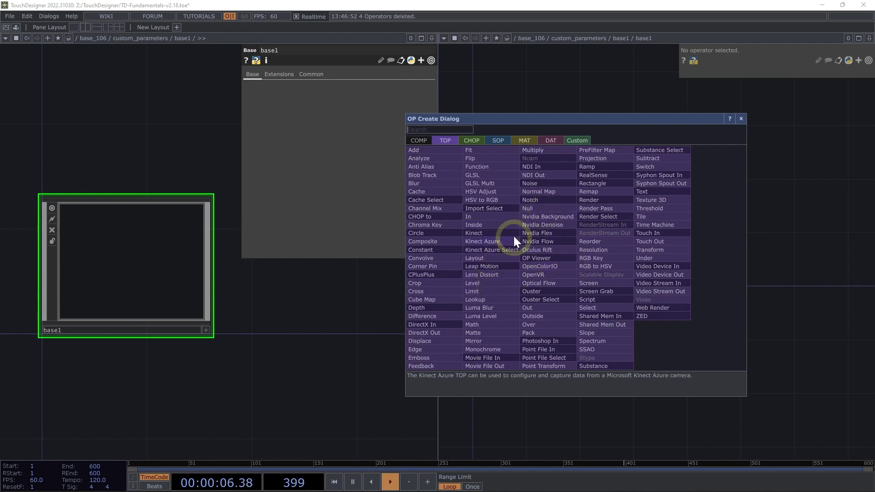
left_click(489, 216)
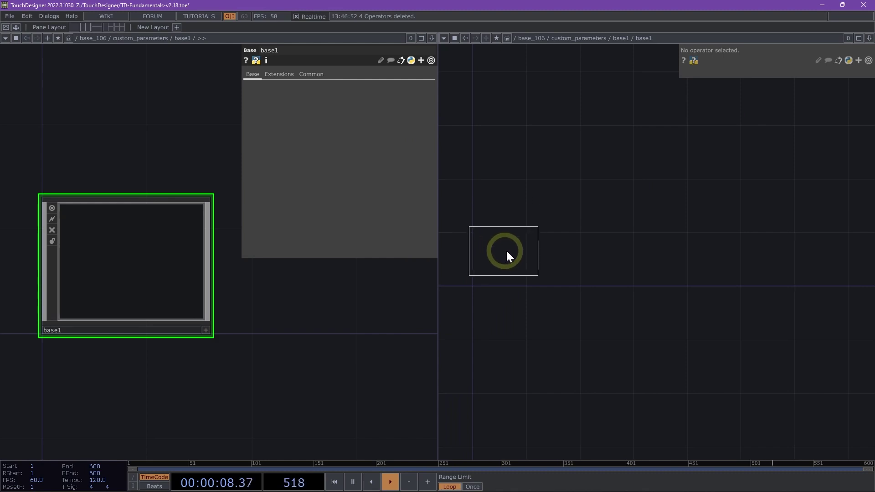
left_click(506, 254)
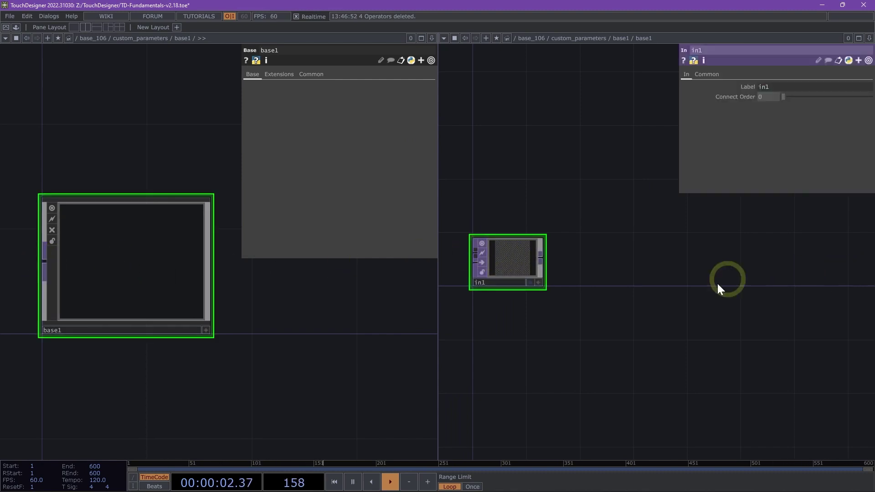
left_click_drag(687, 283, 713, 290)
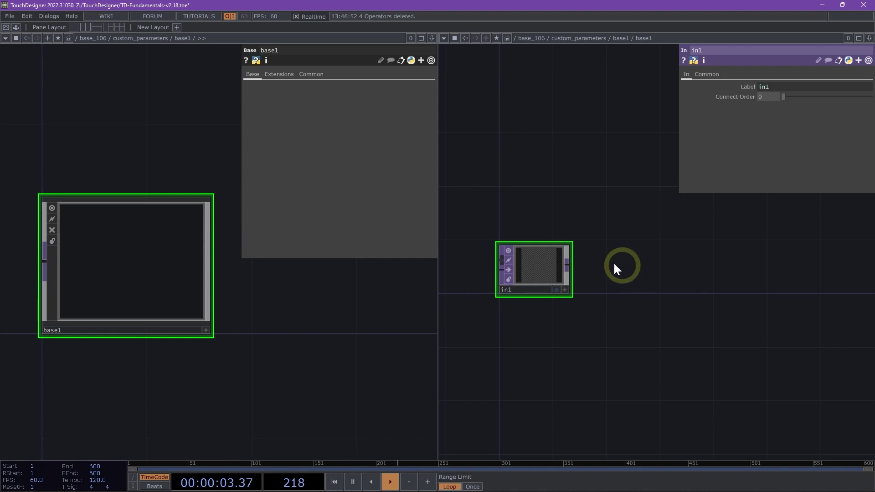
Append an Out TOP to the output of in1, placed well apart from it.
right_click(567, 264)
type("out")
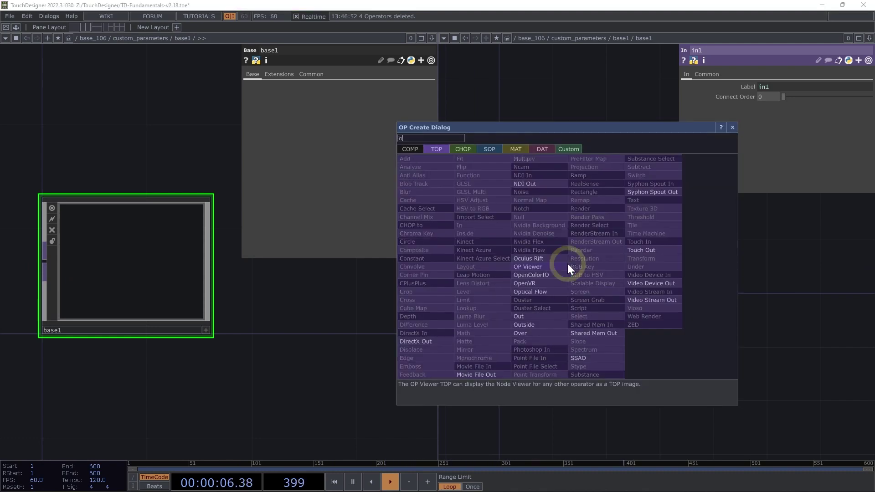
left_click(519, 317)
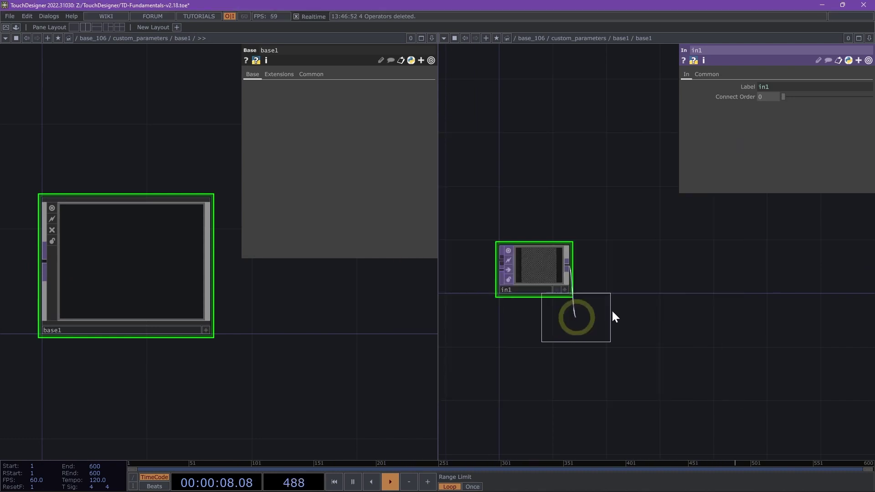
left_click(784, 269)
key("h")
scroll(338, 350, "down", 3)
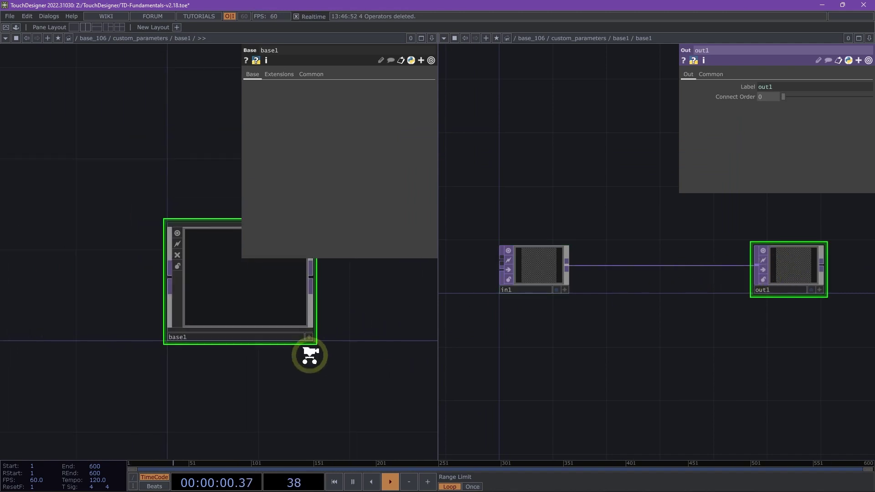
left_click_drag(176, 340, 262, 375)
key("Tab")
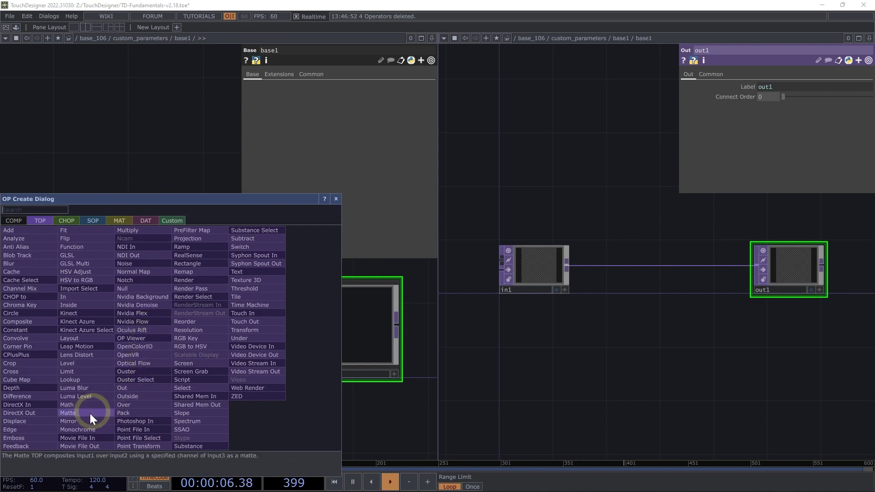
left_click(79, 430)
left_click(101, 322)
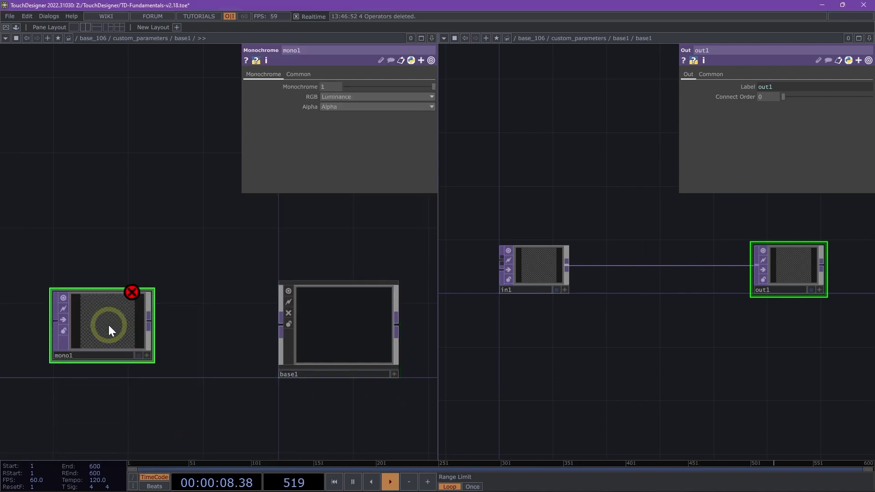
key("Delete")
Feed base1 from a new Movie File In TOP that loads the sample image Mettler.1.jpg.
key("Tab")
left_click(80, 427)
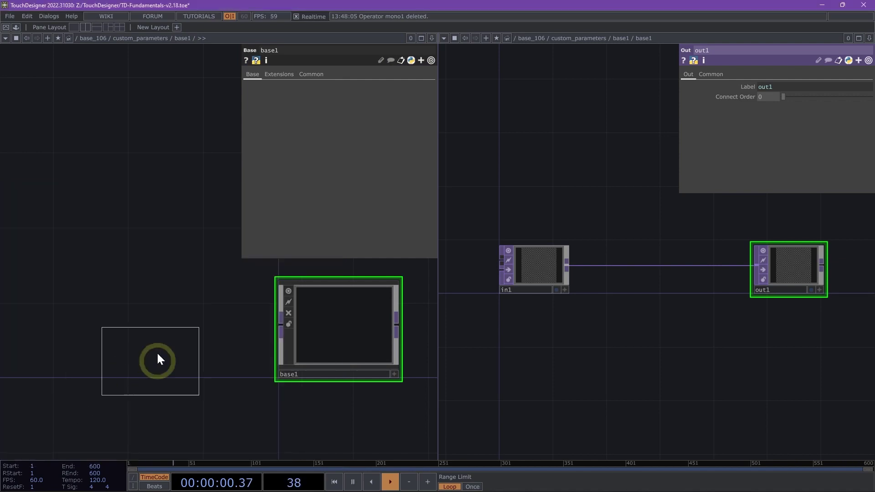
left_click(155, 340)
left_click_drag(205, 341, 280, 324)
left_click_drag(175, 347, 175, 328)
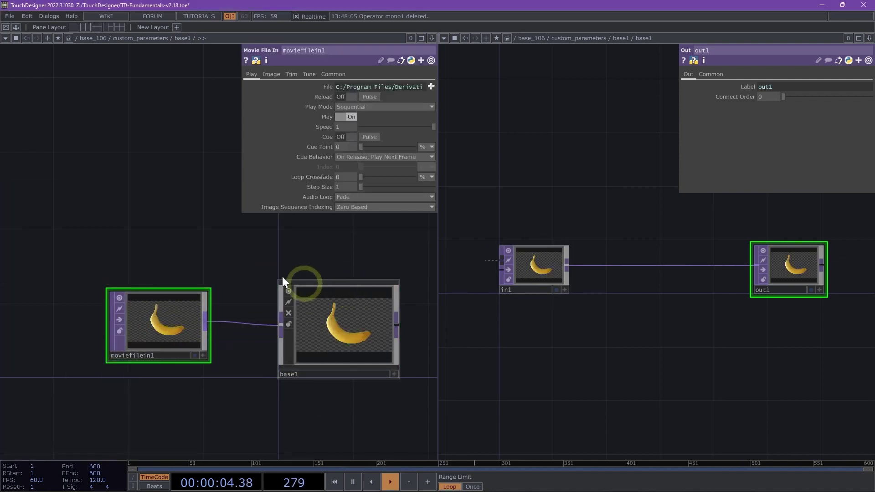
left_click(432, 86)
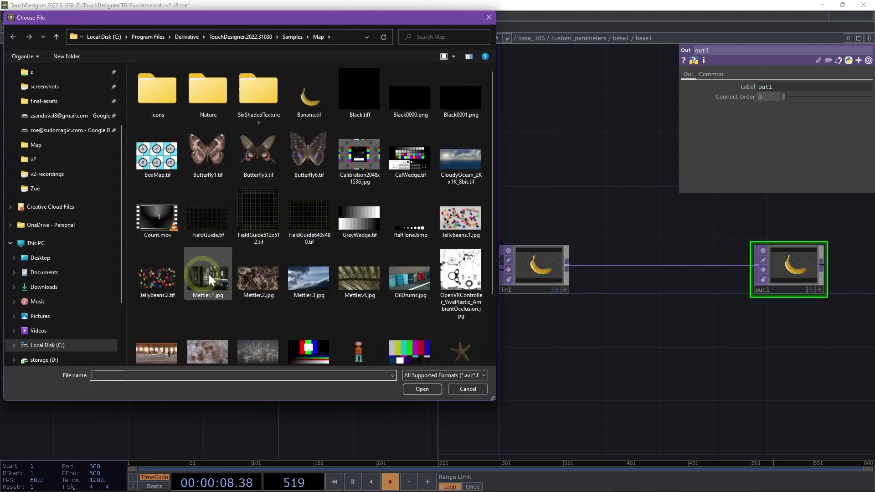
double_click(209, 274)
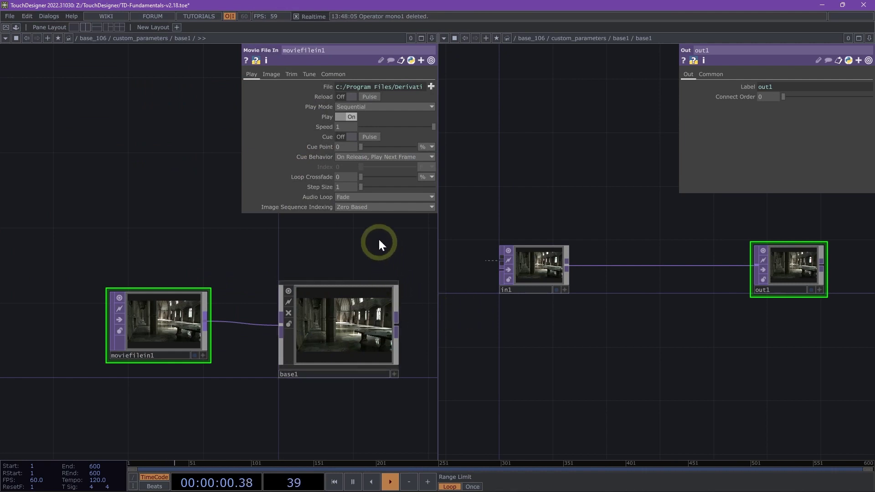
Append a Null TOP to the output of base1.
left_click_drag(341, 251, 230, 252)
right_click(285, 323)
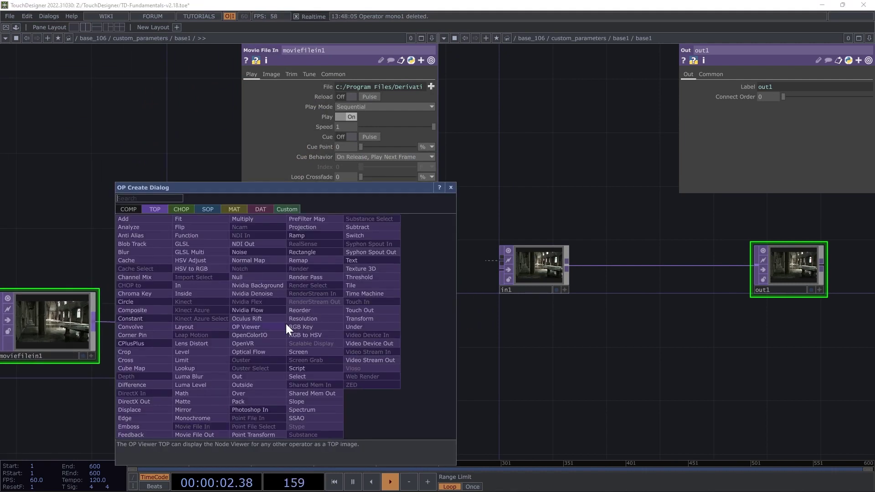
left_click(255, 277)
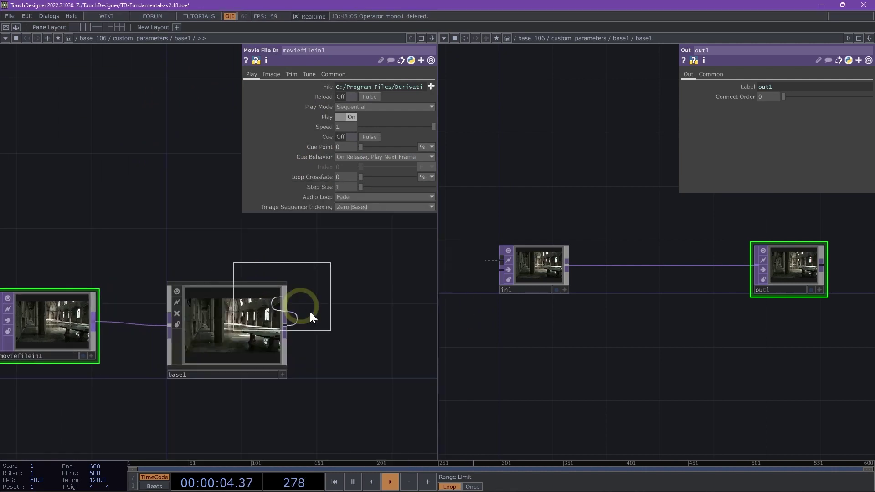
left_click(374, 324)
scroll(215, 335, "up", 2)
scroll(214, 342, "up", 2)
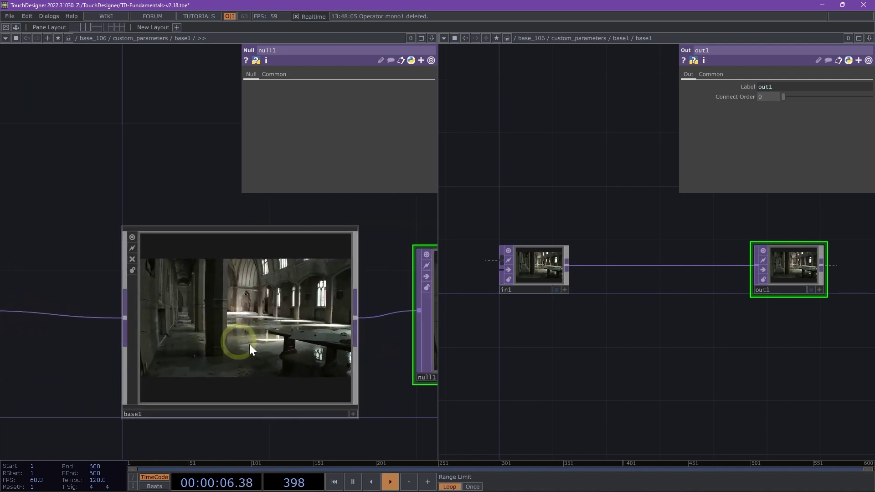
Move out1 farther from in1 and insert an HSV Adjust TOP on the wire between them.
left_click_drag(570, 342, 598, 381)
left_click_drag(687, 297, 782, 297)
left_click_drag(630, 320, 689, 316)
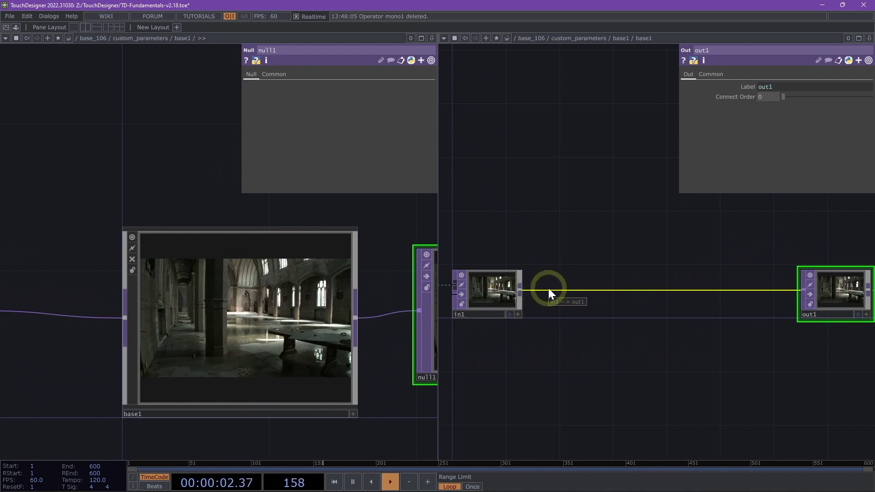
right_click(573, 287)
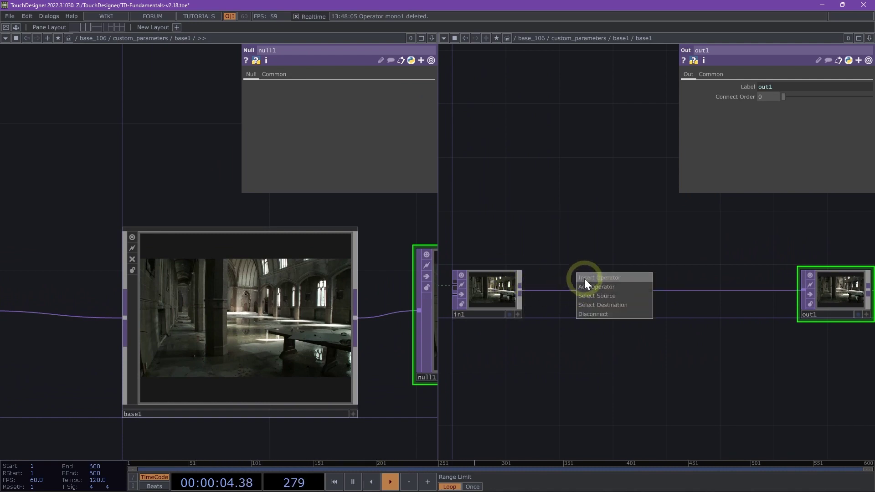
left_click(584, 278)
left_click(567, 163)
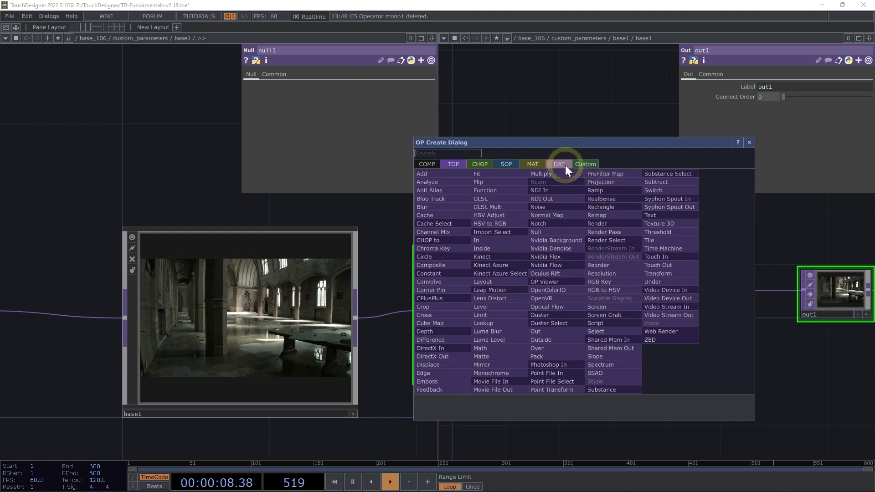
left_click(489, 215)
left_click(593, 292)
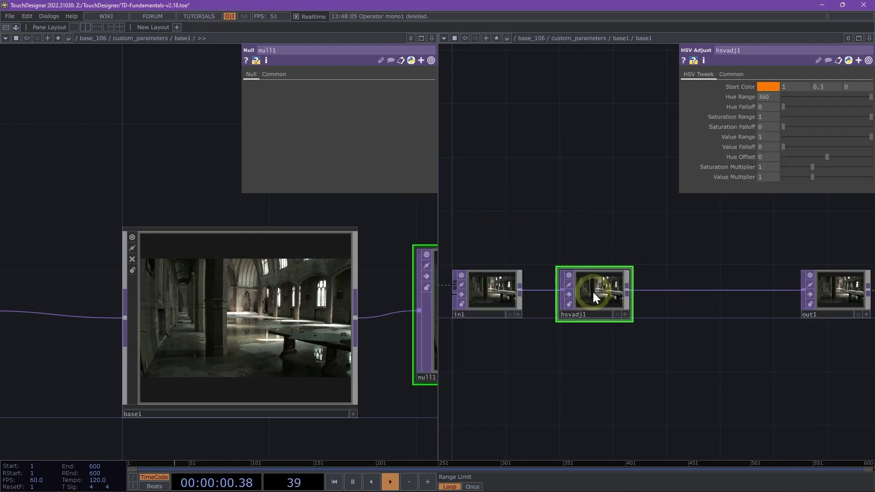
Insert a Mirror TOP on the wire between hsvadj1 and out1.
left_click_drag(608, 353, 538, 353)
right_click(628, 292)
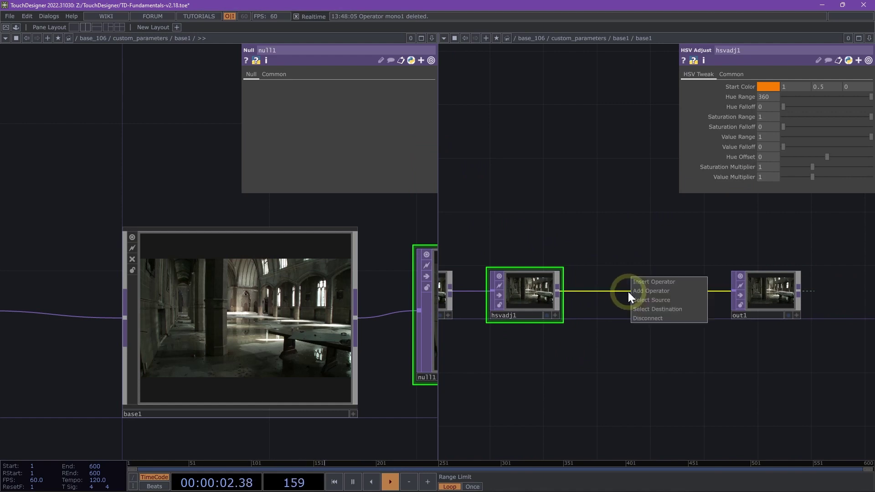
left_click(656, 281)
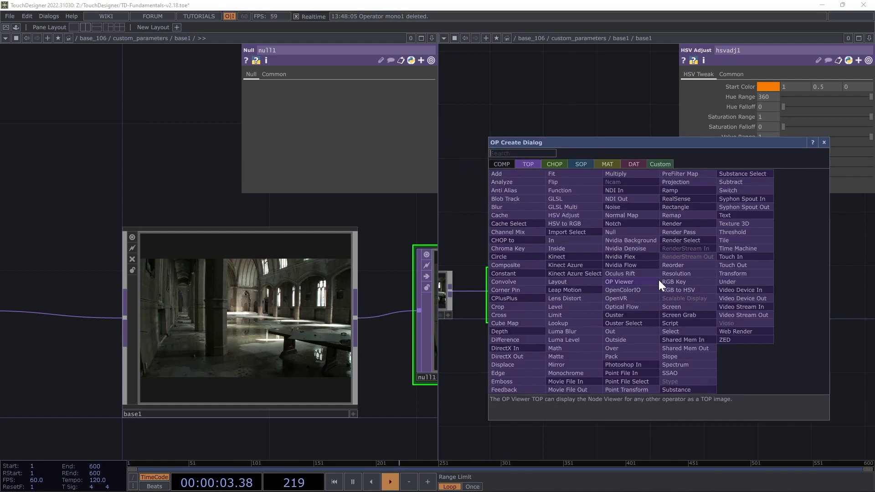
left_click(565, 365)
left_click(634, 289)
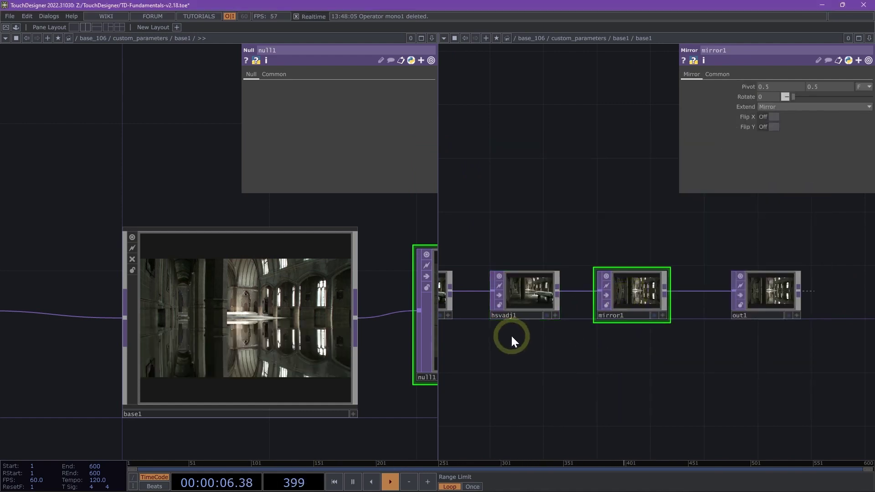
Select base1 in the parent network and open it in the Component Editor for customizing.
left_click(278, 323)
left_click(152, 166)
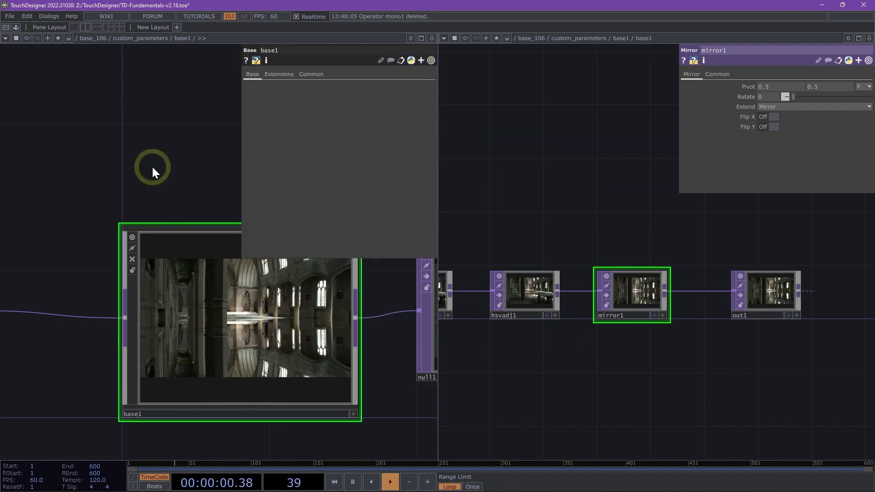
left_click(190, 255)
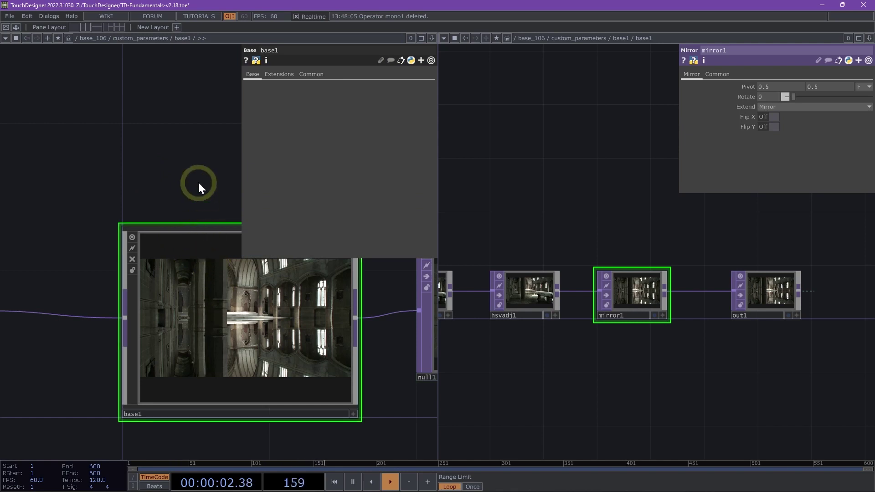
right_click(189, 306)
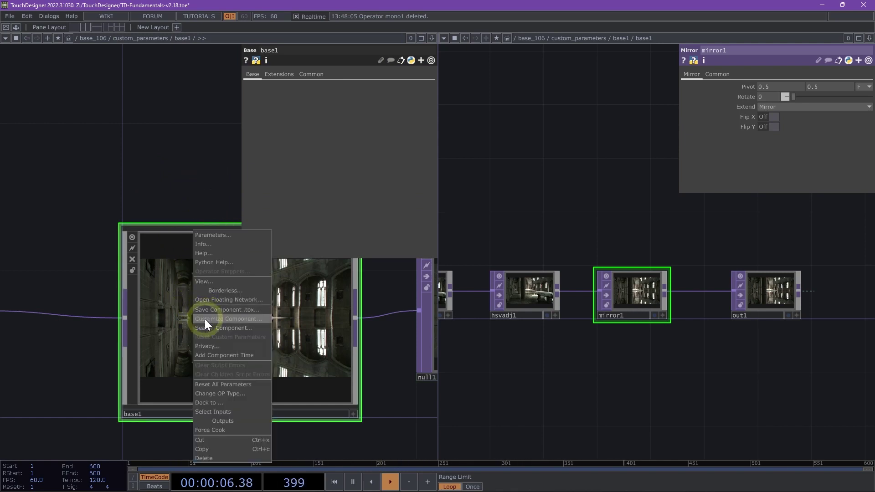
left_click(205, 323)
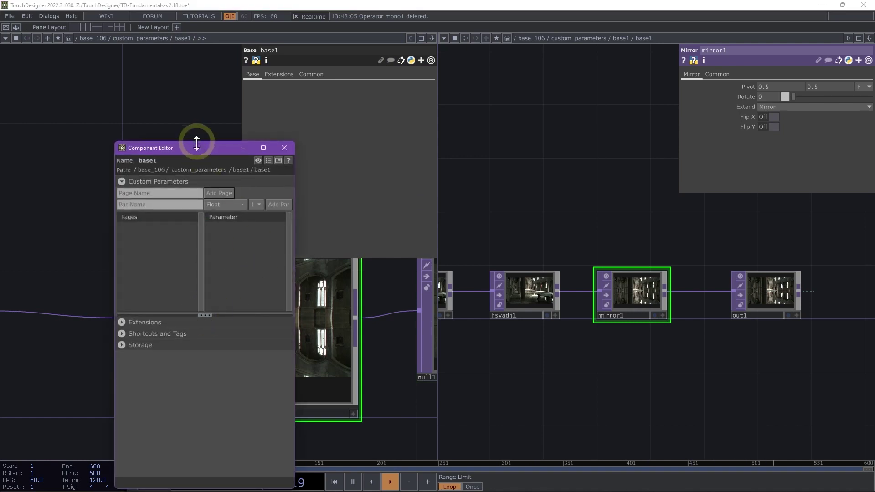
Add a custom parameter page named My Settings to base1 and show that page in its parameters.
left_click_drag(197, 144, 118, 108)
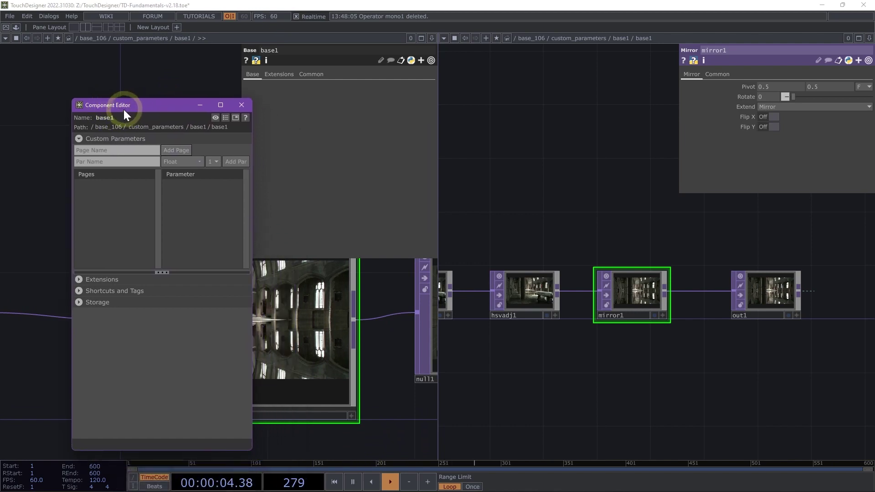
left_click(128, 149)
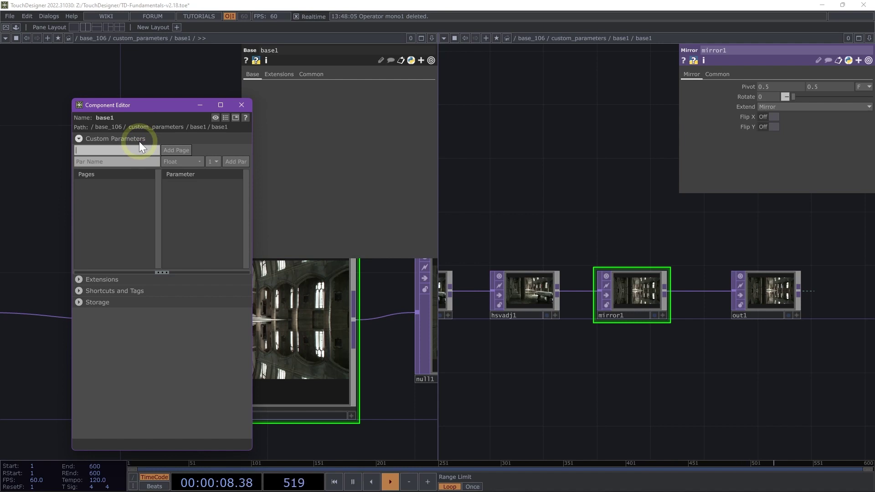
type("My")
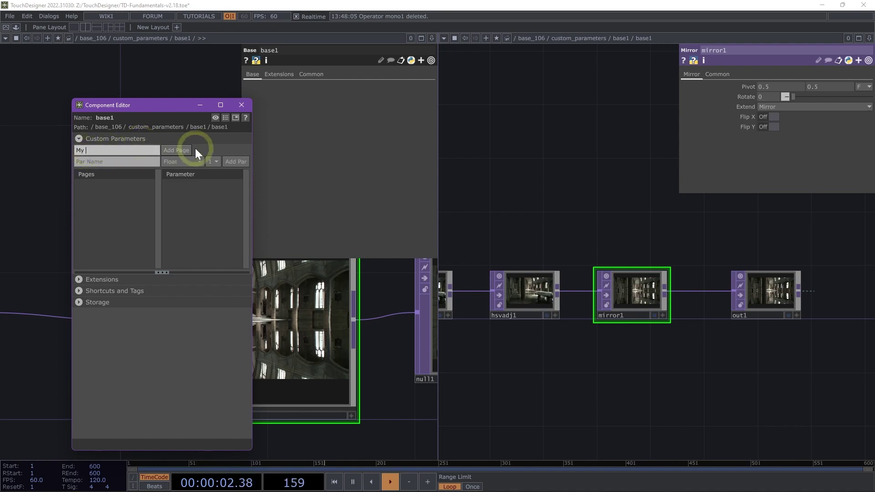
type(" P")
type("ettings")
left_click(176, 151)
left_click_drag(163, 105, 138, 103)
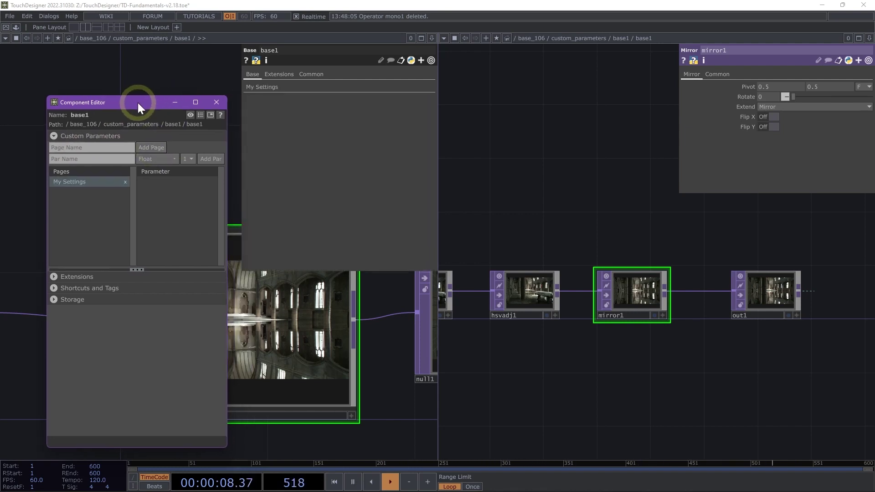
left_click(250, 84)
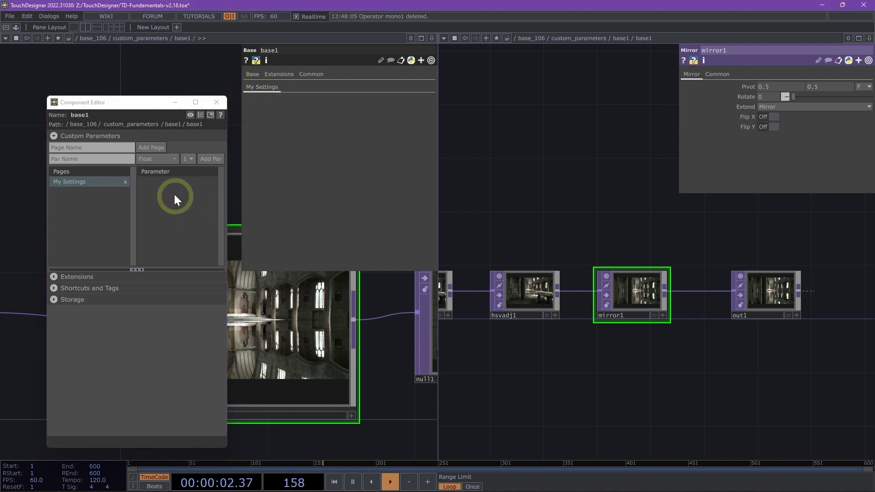
left_click(110, 162)
left_click(123, 163)
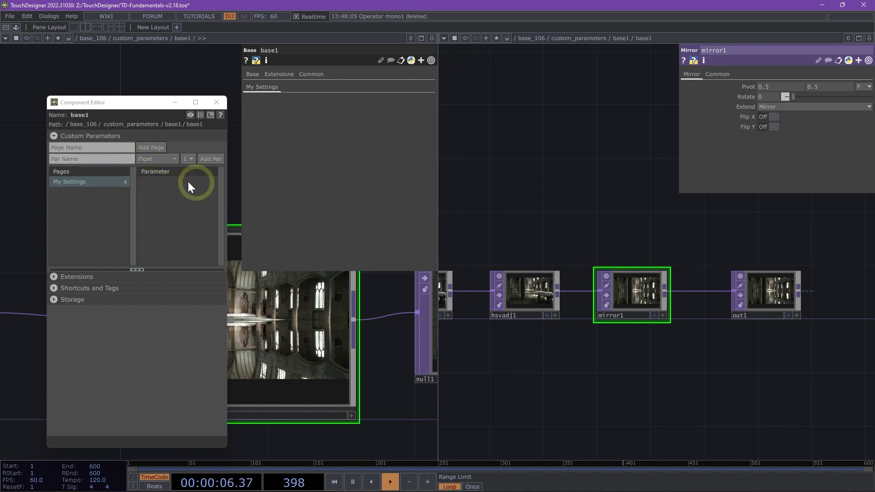
left_click(166, 161)
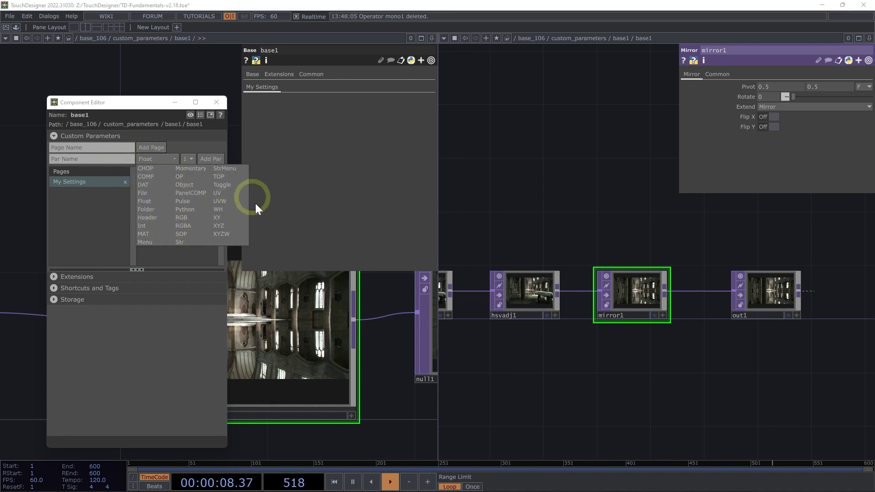
left_click(179, 255)
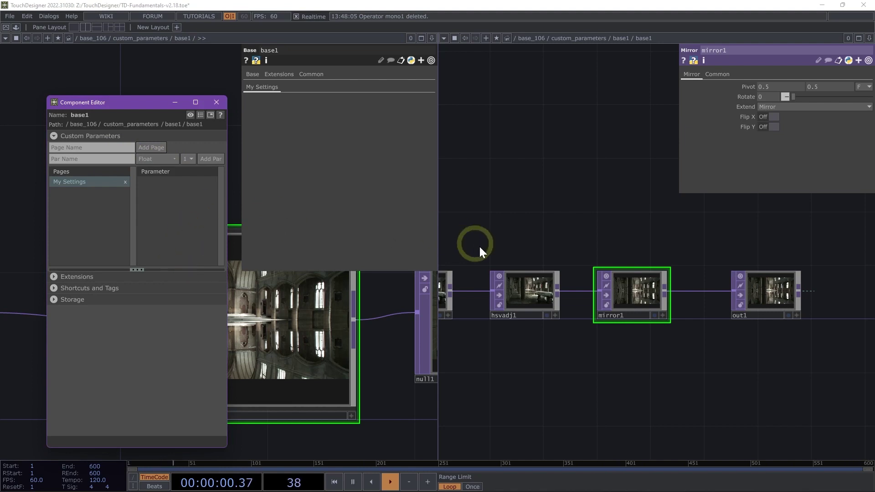
Add hsvadj1's Hue Offset to base1's My Settings page with a reference expression on the source, and set it to 163.
left_click(532, 290)
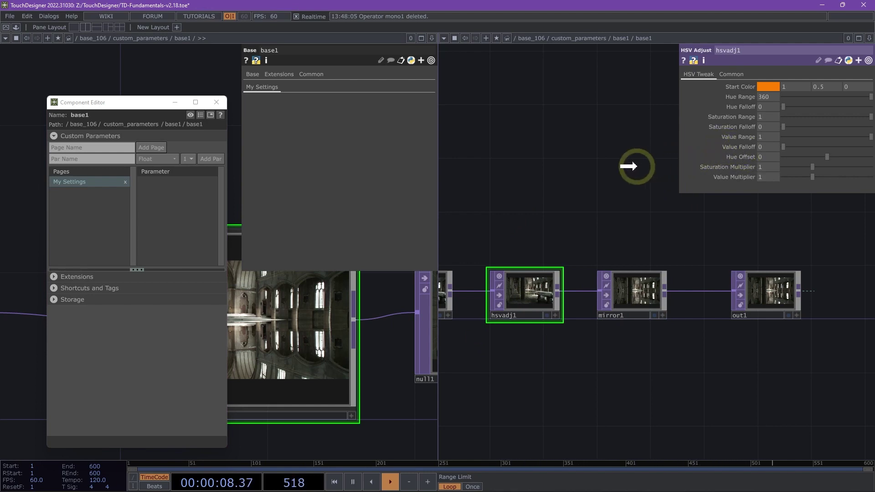
left_click_drag(298, 204, 178, 206)
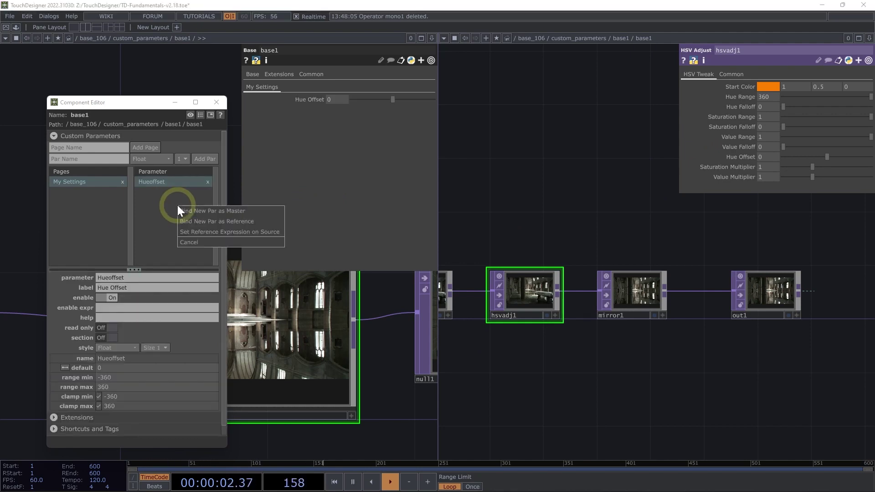
left_click(270, 232)
left_click(741, 158)
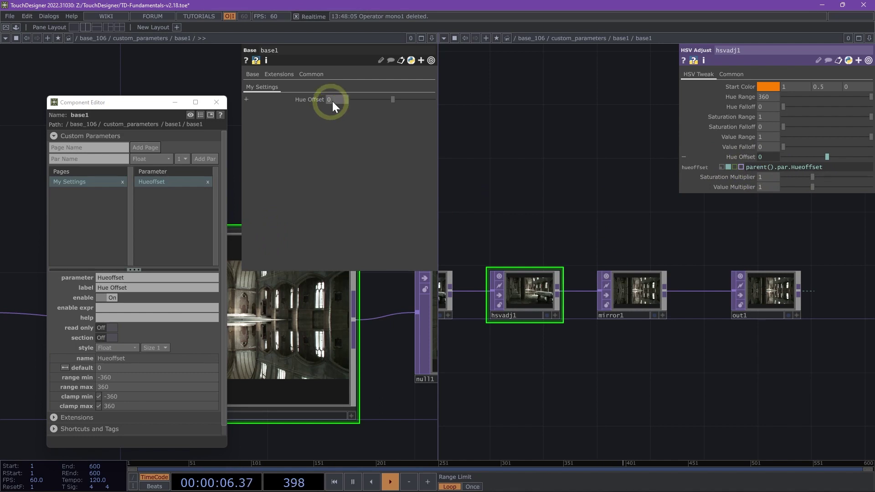
mouse_move(397, 100)
left_mouse_down()
mouse_move(367, 101)
mouse_move(410, 101)
mouse_move(347, 104)
mouse_move(407, 101)
mouse_move(369, 105)
mouse_move(399, 103)
mouse_move(392, 108)
left_mouse_up()
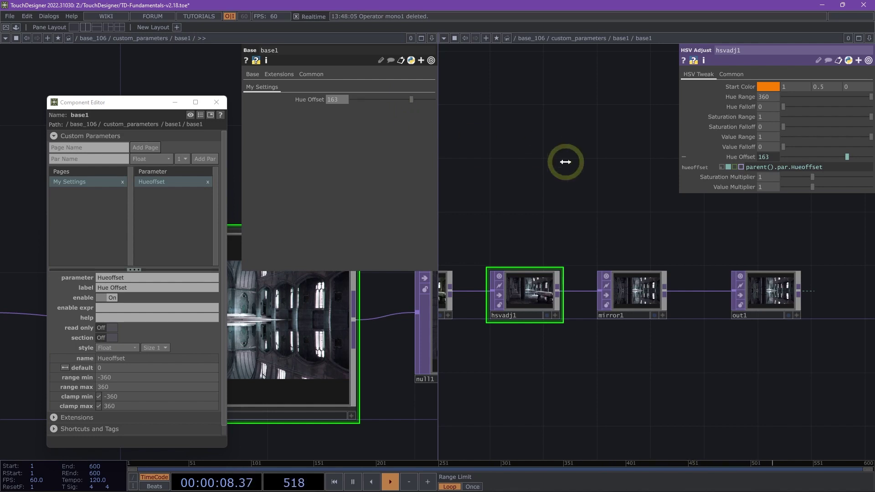
Add mirror1's Rotate to base1's My Settings page with a reference expression set on the source.
left_click_drag(550, 177, 582, 166)
left_click(666, 286)
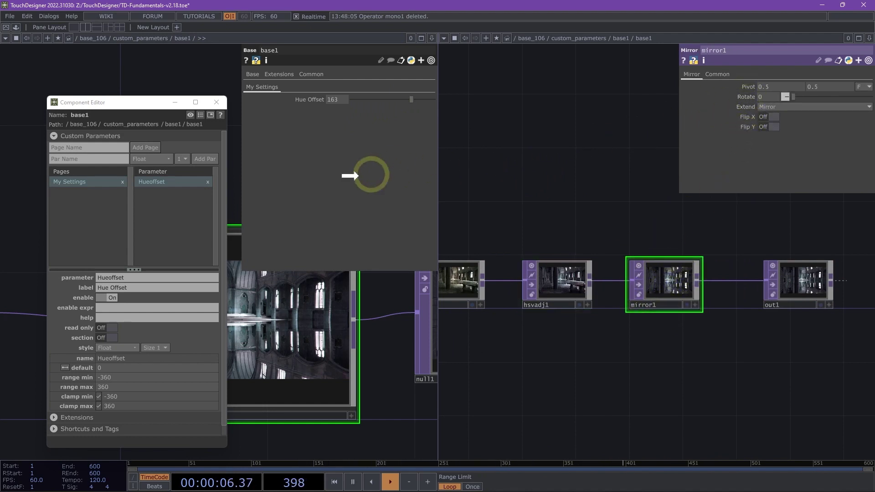
left_click_drag(241, 193, 178, 207)
left_click(199, 227)
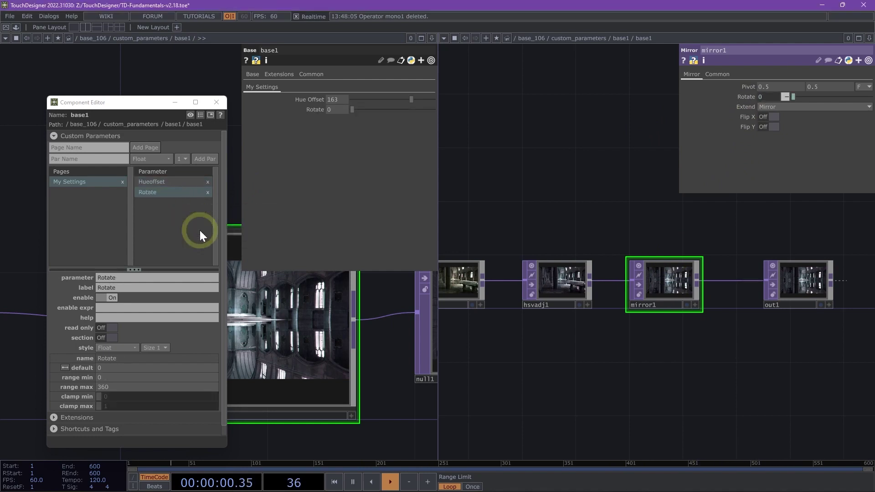
Move the Component Editor clear of base1's viewer and set base1's custom Rotate parameter to 90.
left_click_drag(353, 109, 369, 112)
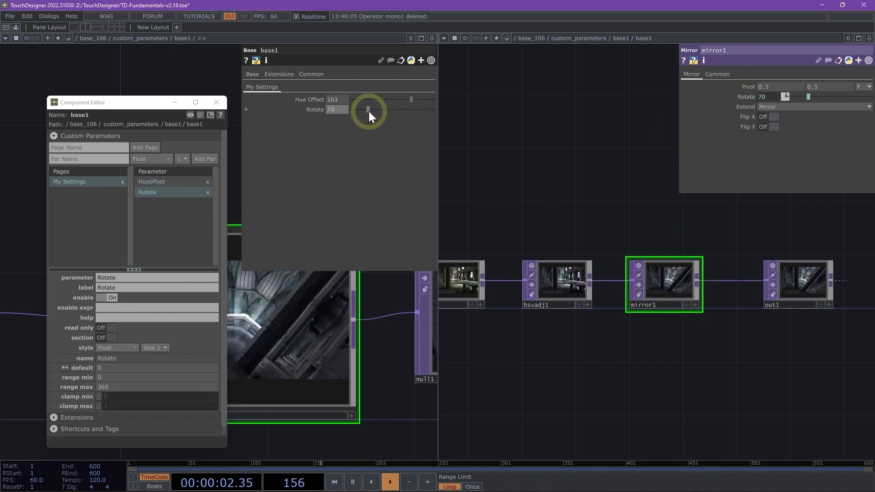
left_click_drag(102, 99, 443, 94)
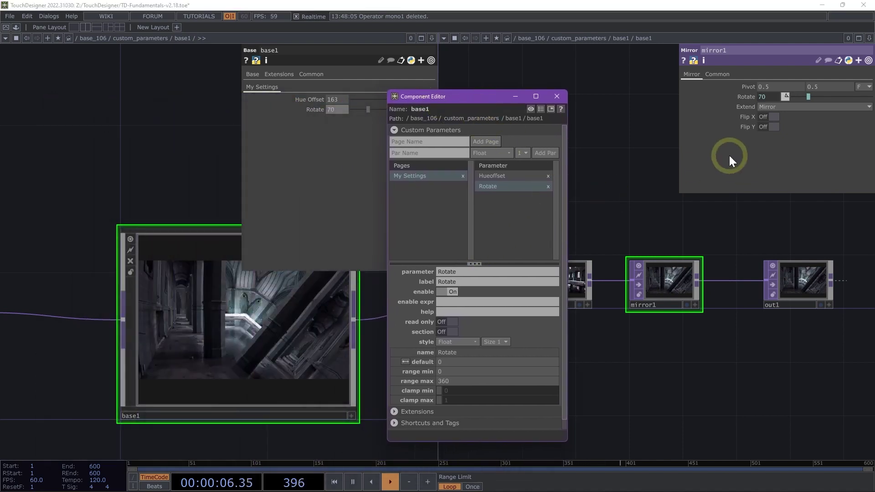
left_click_drag(467, 97, 529, 88)
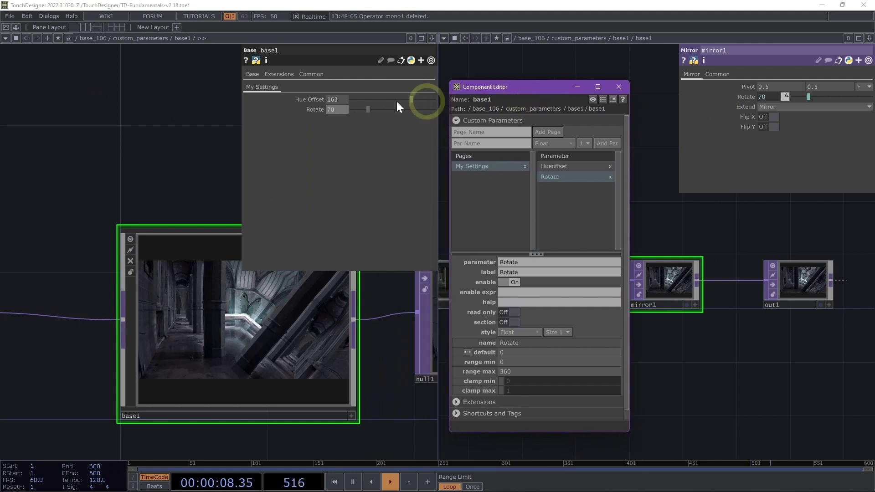
left_click_drag(368, 110, 346, 111)
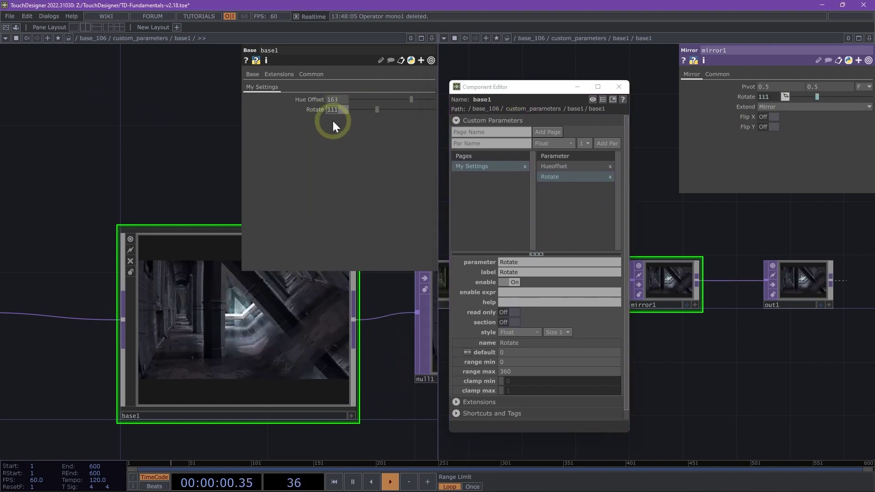
key("Return")
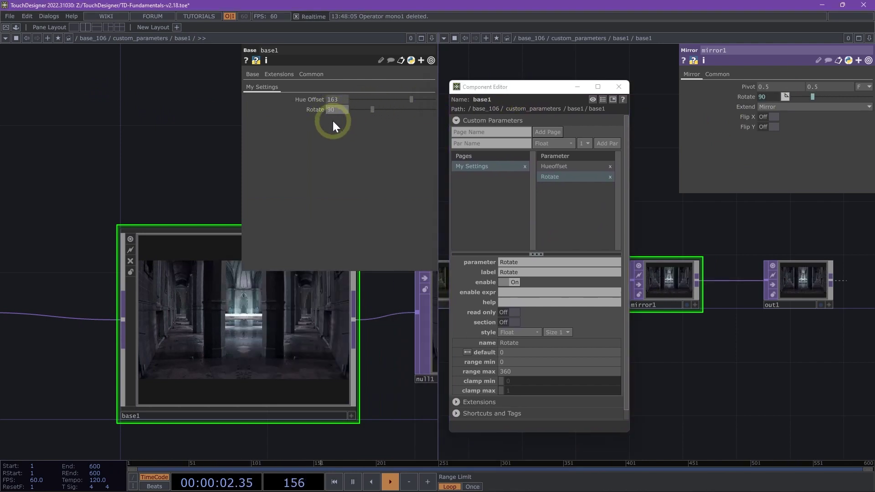
Try the Enable option of the custom Rotate parameter, switching it off and back on repeatedly.
left_click_drag(170, 150, 131, 175)
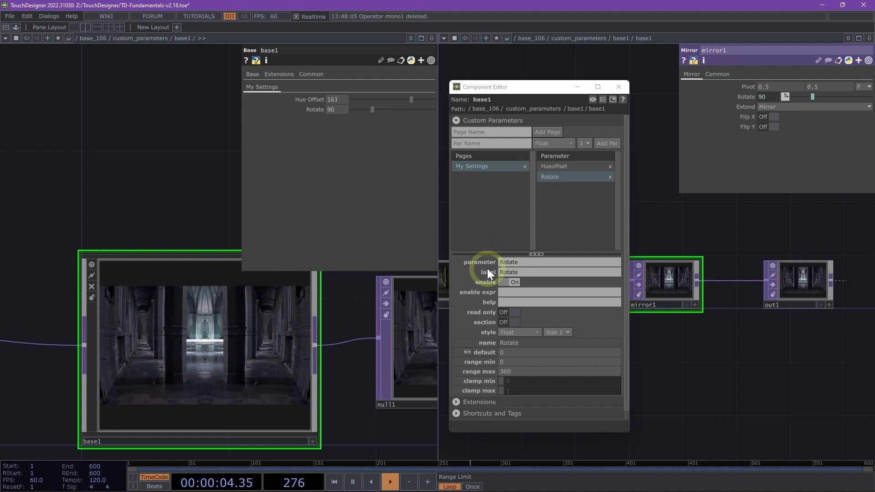
left_click(312, 110)
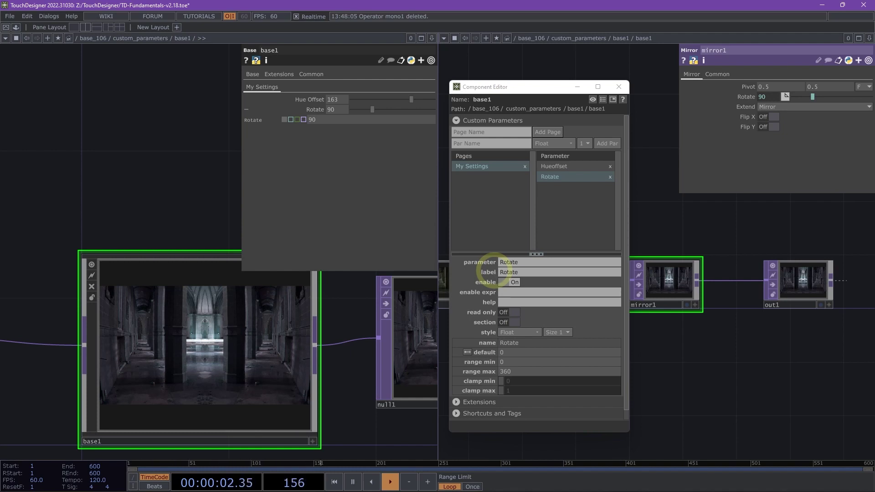
left_click(510, 280)
left_click(510, 281)
left_click(510, 280)
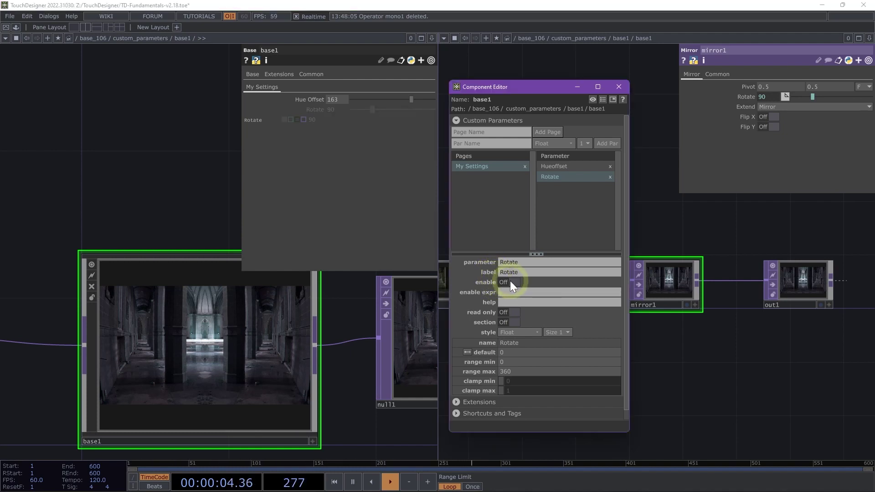
left_click(510, 281)
left_click(510, 280)
left_click(510, 281)
left_click(510, 281)
left_click(510, 280)
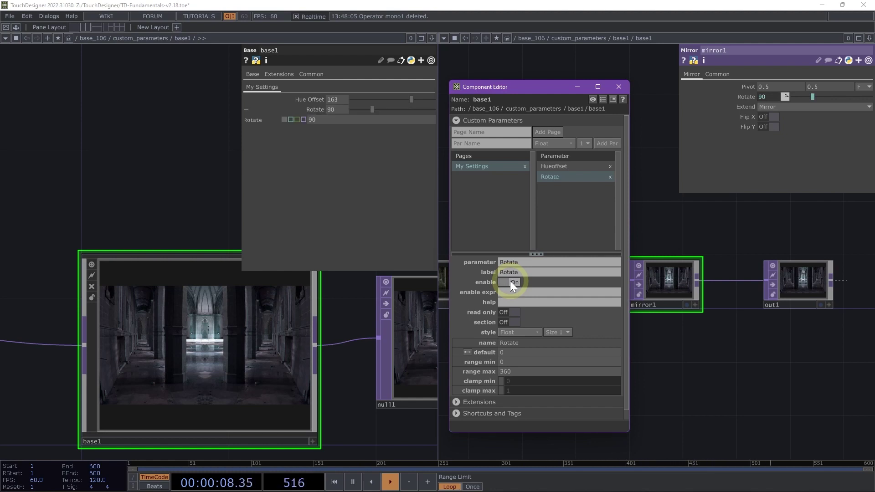
left_click(510, 280)
left_click(510, 281)
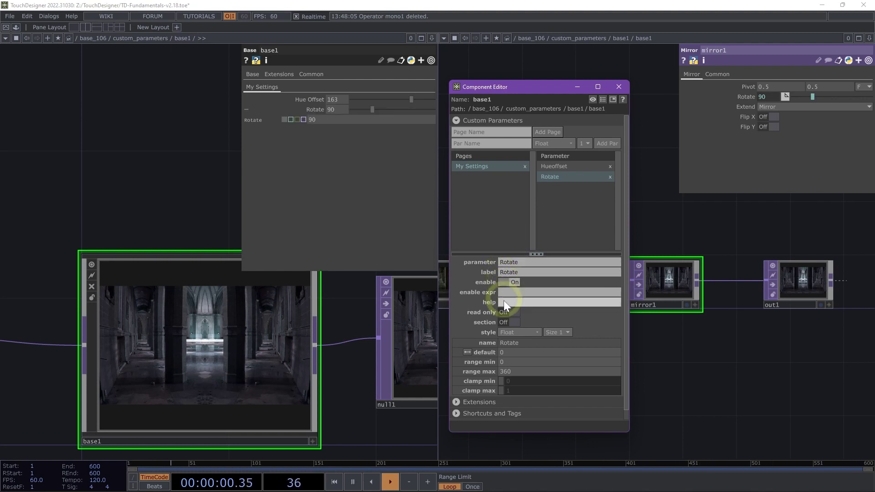
Switch Read Only on and back off for the custom Rotate parameter, and turn its Section option on.
left_click(505, 313)
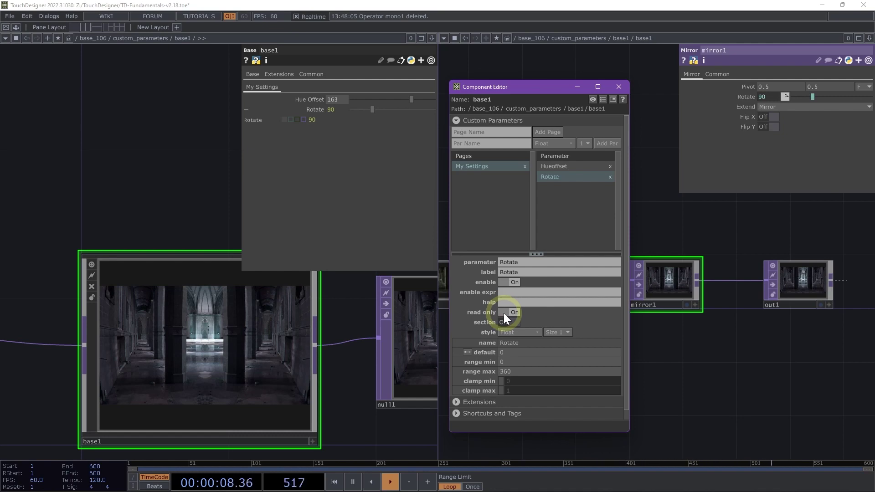
left_click(504, 313)
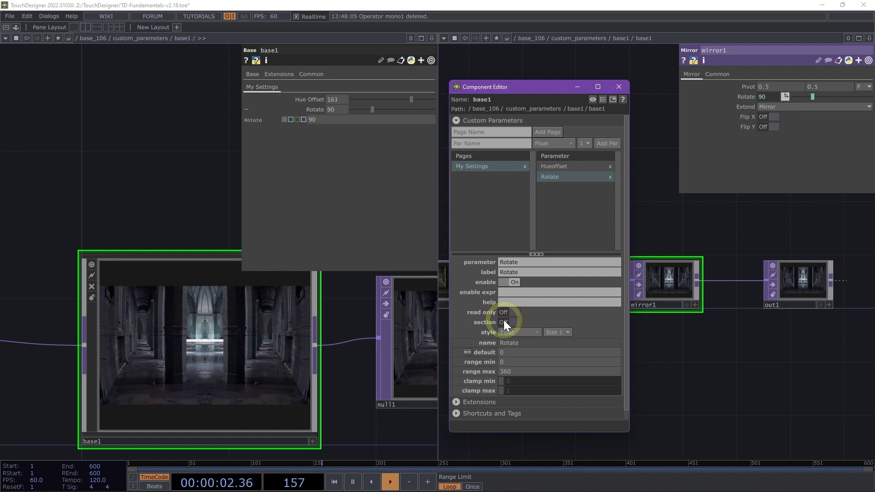
left_click(504, 321)
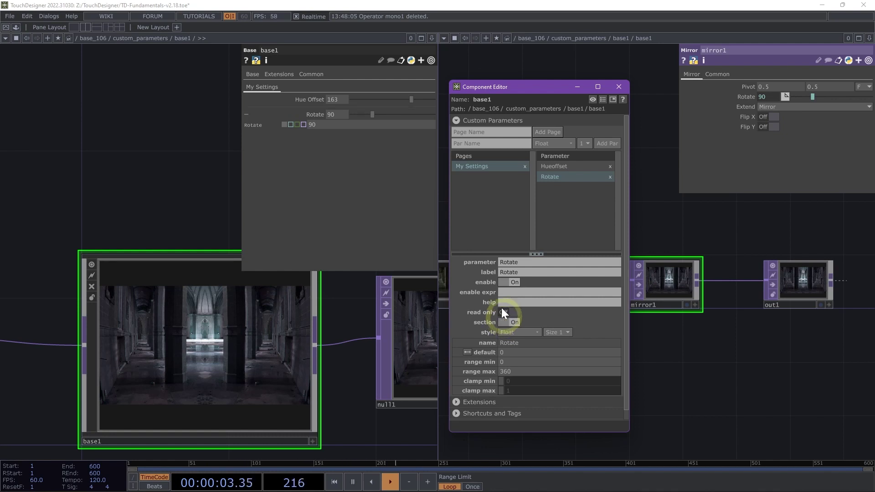
left_click(315, 113)
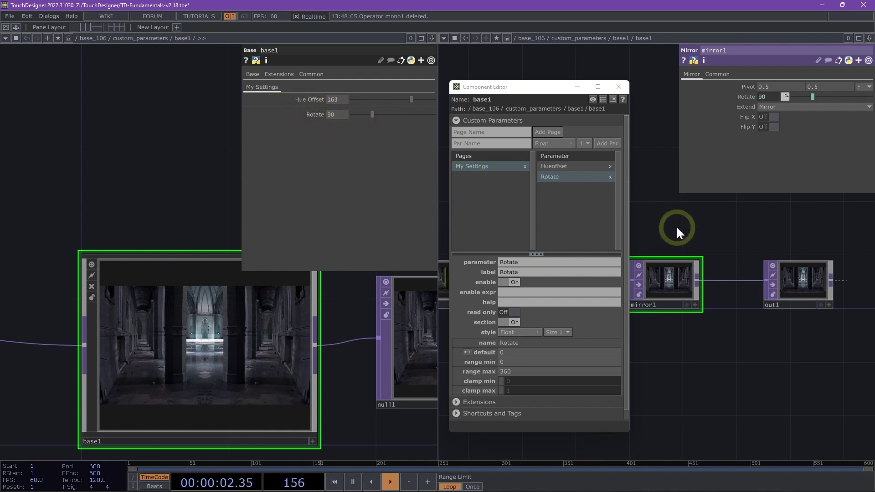
Add a custom parameter named UseMirror of type Toggle to the My Settings page.
scroll(582, 270, "down", 1)
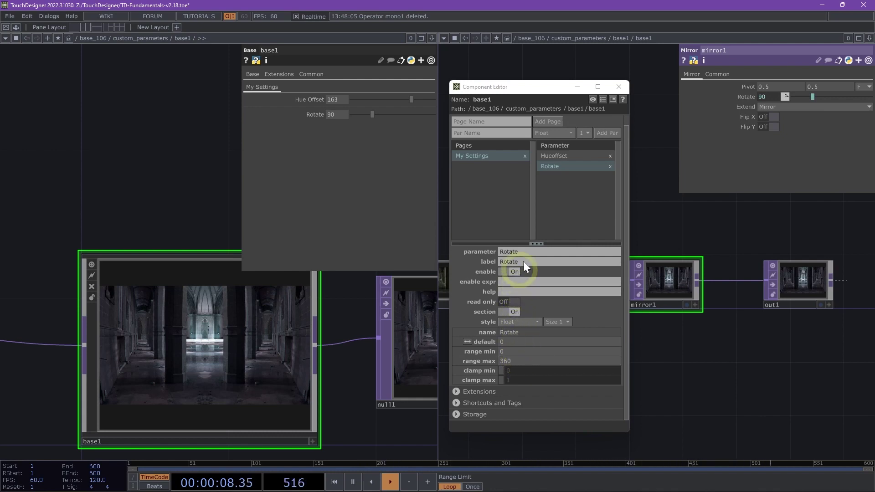
left_click(519, 135)
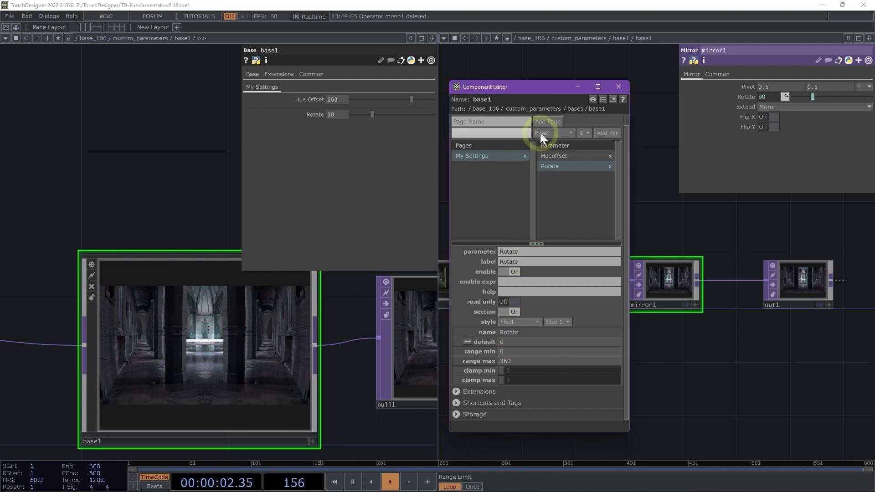
type("UseMirror")
left_click(541, 131)
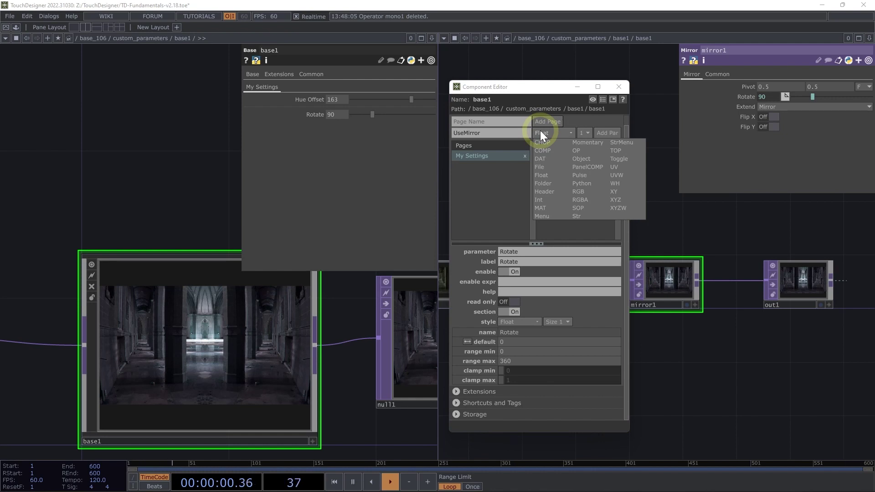
left_click(617, 158)
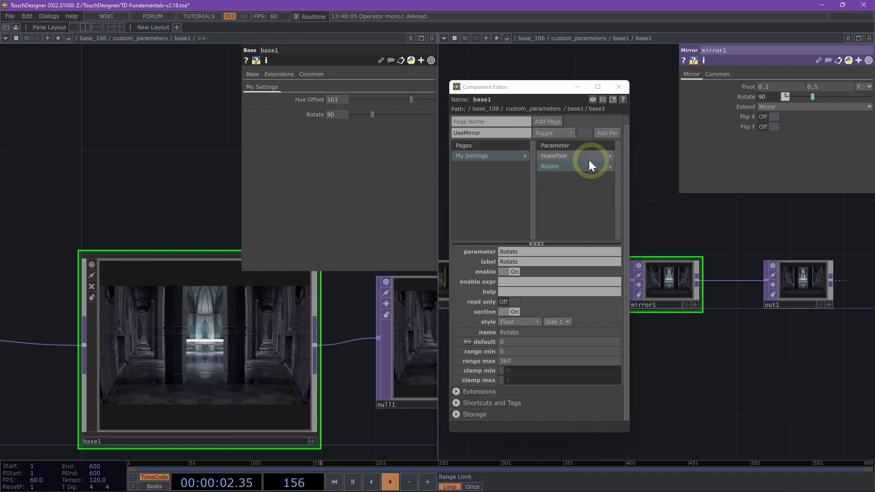
left_click(605, 132)
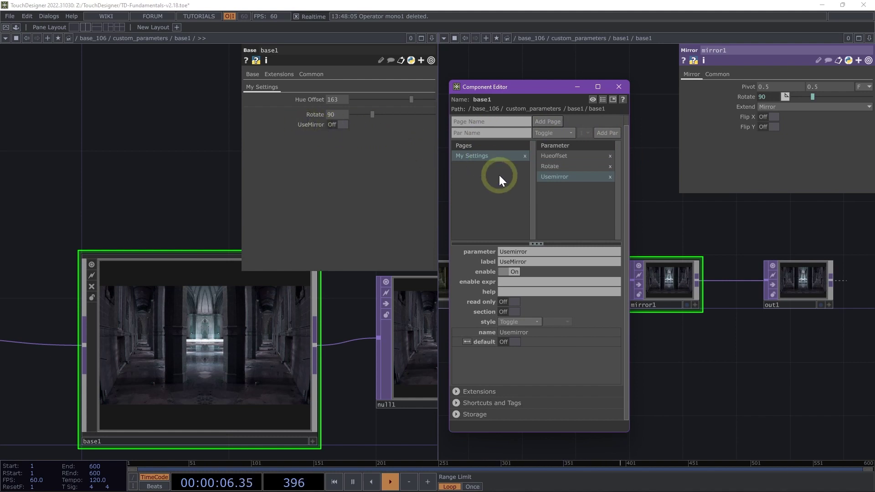
Change the label of the Usemirror parameter to Use Mirror and turn its Section option on.
left_click(510, 260)
key("Return")
left_click(337, 185)
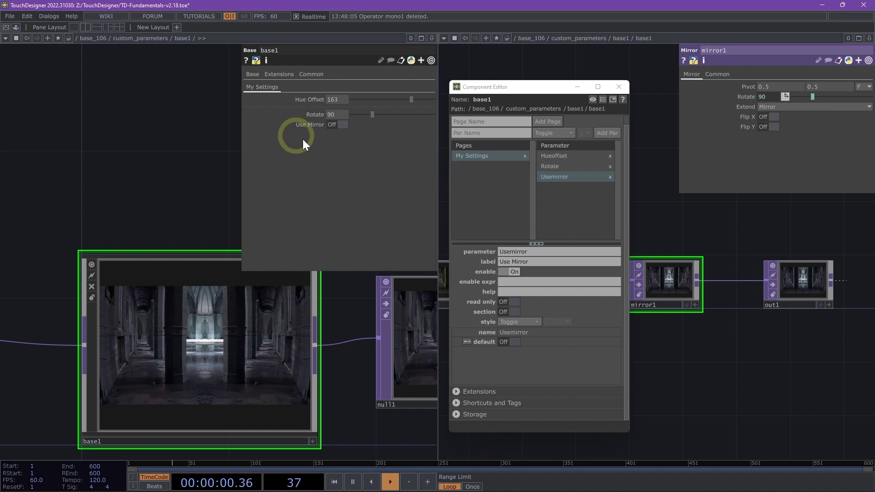
left_click(508, 312)
Move the Component Editor window out of the way and close it.
left_click_drag(502, 89, 82, 58)
left_click_drag(539, 201, 589, 209)
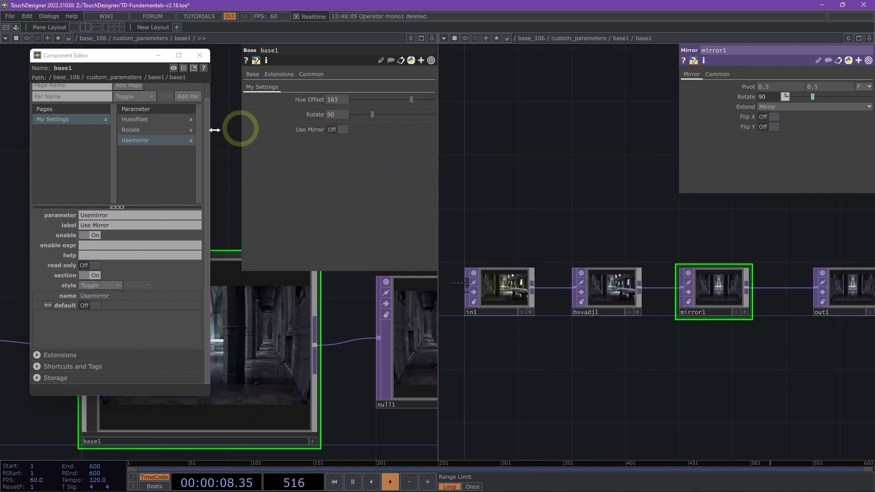
left_click_drag(147, 55, 144, 119)
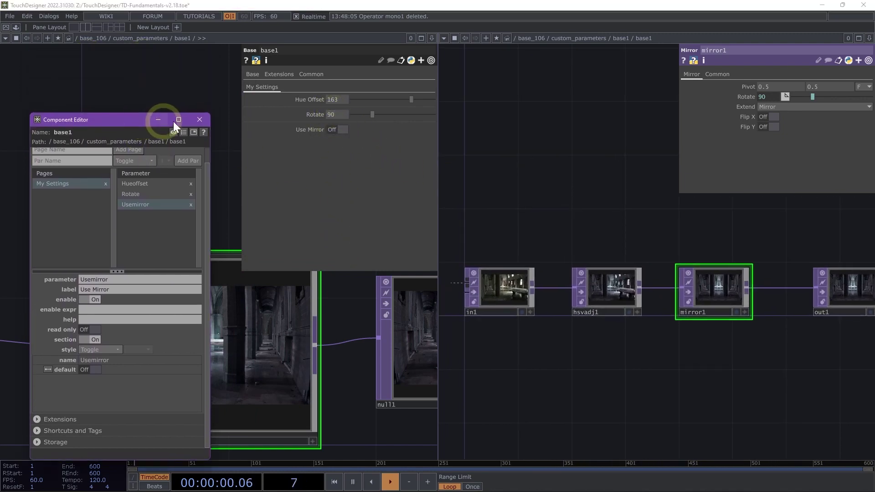
left_click(204, 119)
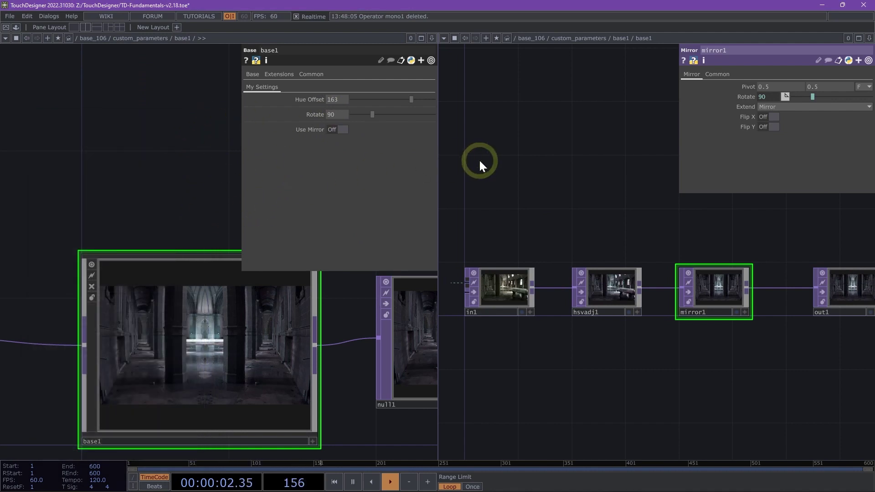
Add a Parameter CHOP above in1 inside base1's network.
left_click_drag(524, 183, 532, 213)
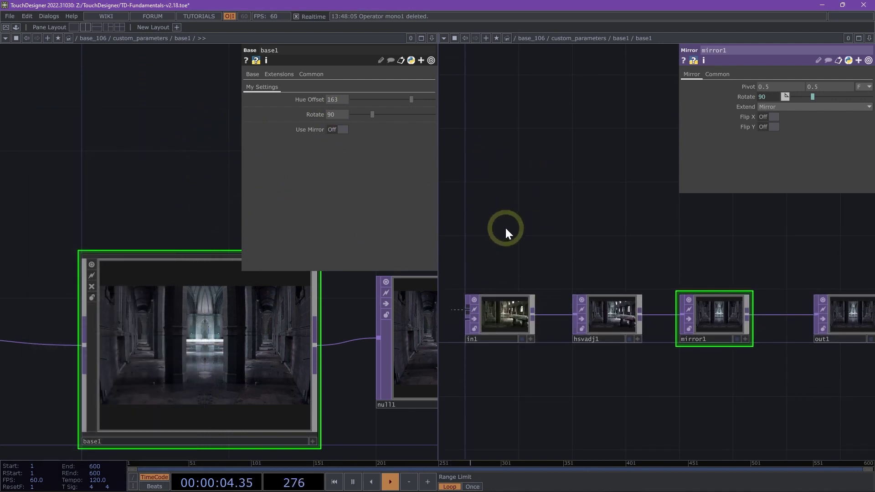
key("Tab")
left_click(388, 98)
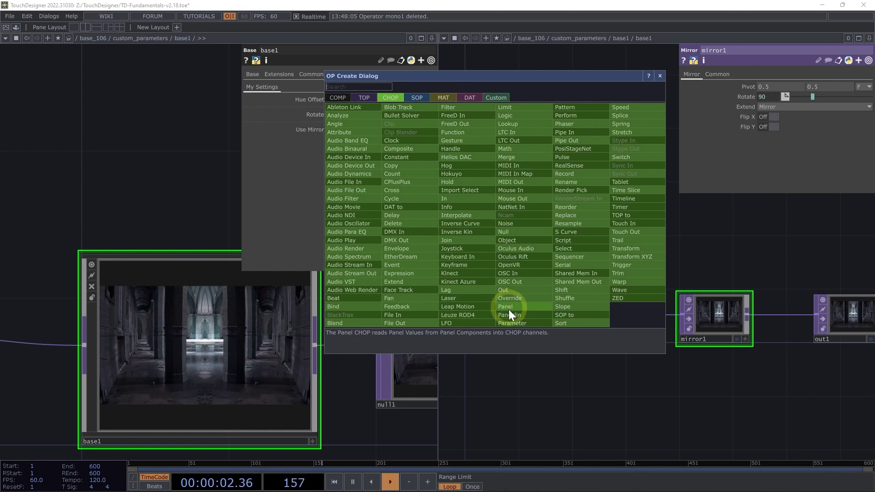
left_click(509, 322)
left_click(485, 258)
scroll(486, 258, "up", 3)
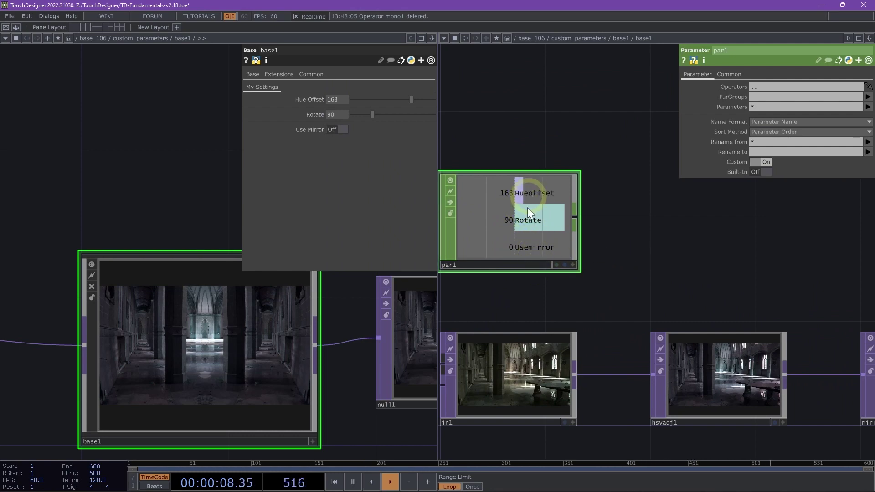
Add a Switch TOP above mirror1 in base1's network.
scroll(539, 253, "down", 2)
scroll(604, 211, "down", 2)
left_click_drag(690, 235, 599, 272)
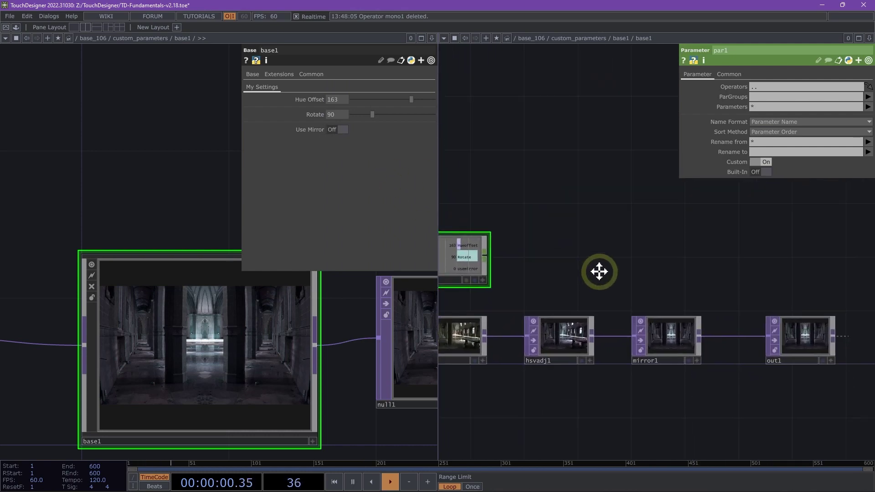
scroll(601, 259, "down", 2)
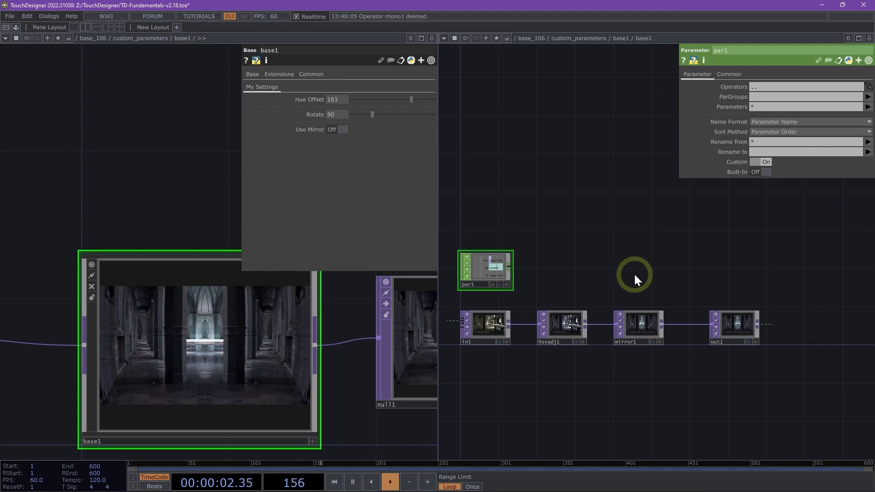
key("Tab")
type("sw")
left_click(504, 160)
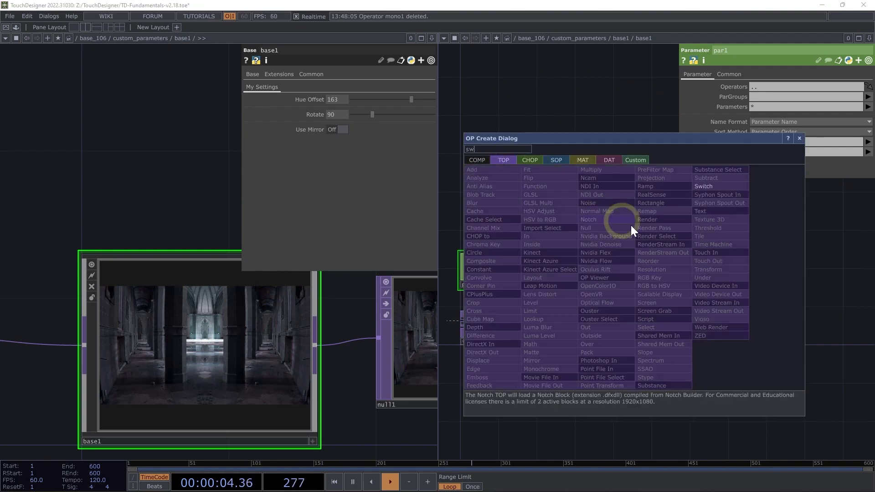
left_click(708, 187)
left_click(639, 261)
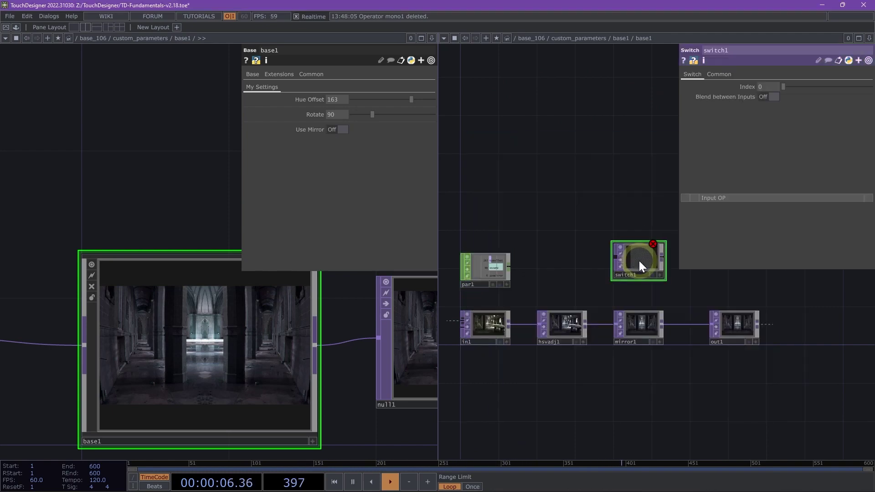
Wire hsvadj1 into switch1 as the first input and mirror1 as the second input.
left_click(586, 324)
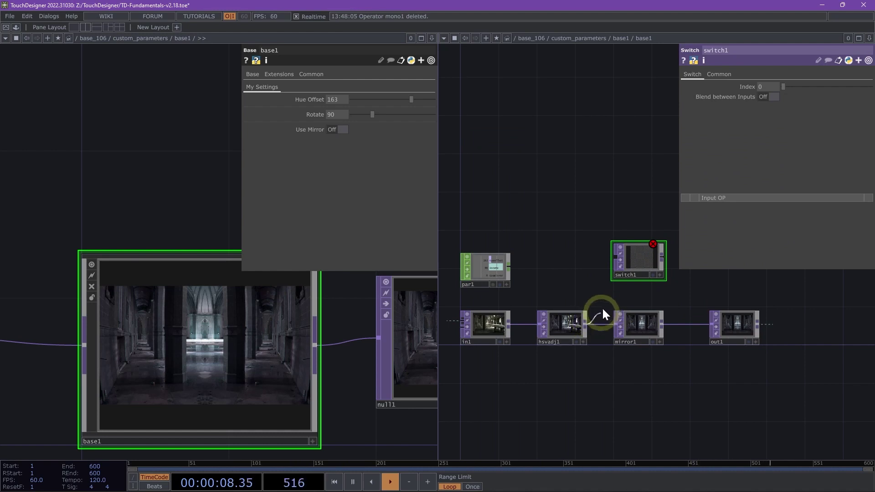
left_click(616, 258)
left_click_drag(644, 260, 649, 267)
left_click_drag(642, 301, 547, 314)
scroll(571, 318, "up", 4)
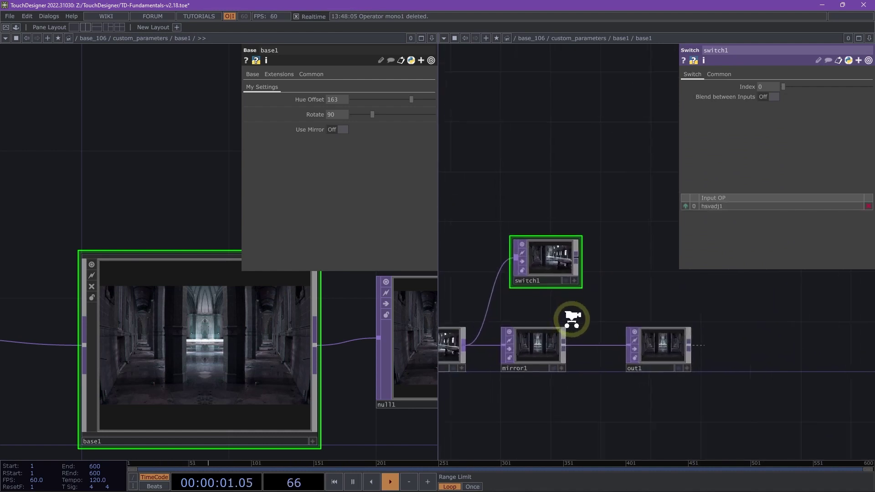
left_click(567, 346)
left_click(512, 273)
Place switch1 between mirror1 and out1, making room for it, and connect its output to out1.
left_click_drag(554, 254, 634, 268)
left_click_drag(661, 335, 709, 342)
left_click(644, 266)
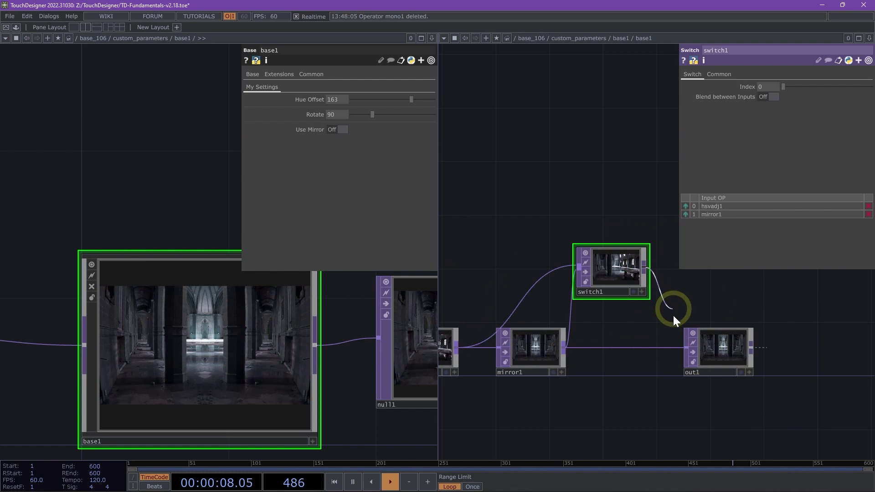
left_click(677, 348)
Export par1's Usemirror channel to the Index parameter of switch1.
scroll(176, 245, "down", 3)
left_click_drag(166, 214, 223, 227)
left_click_drag(576, 155, 641, 156)
scroll(603, 182, "down", 3)
left_click_drag(551, 195, 595, 199)
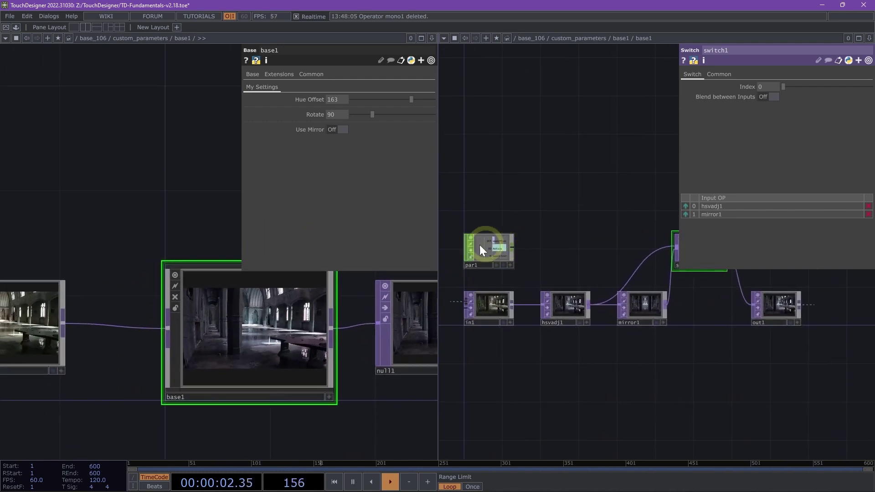
left_click(479, 247)
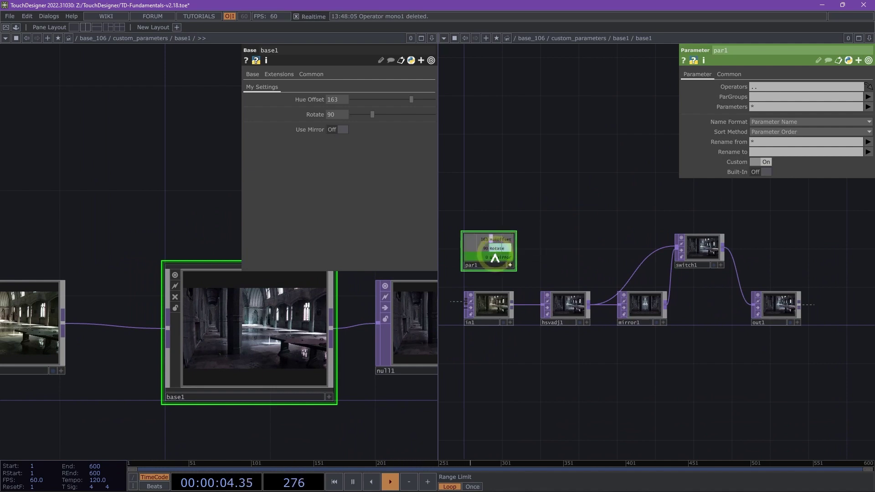
left_click_drag(495, 258, 763, 87)
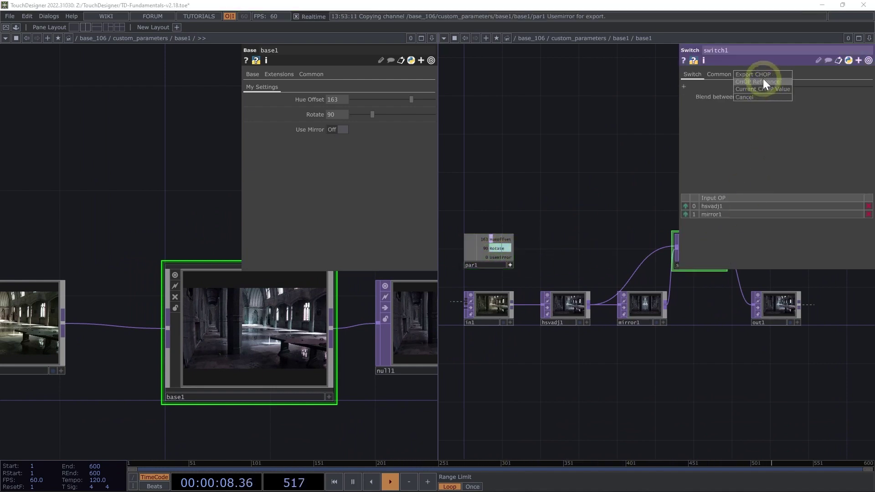
left_click(764, 74)
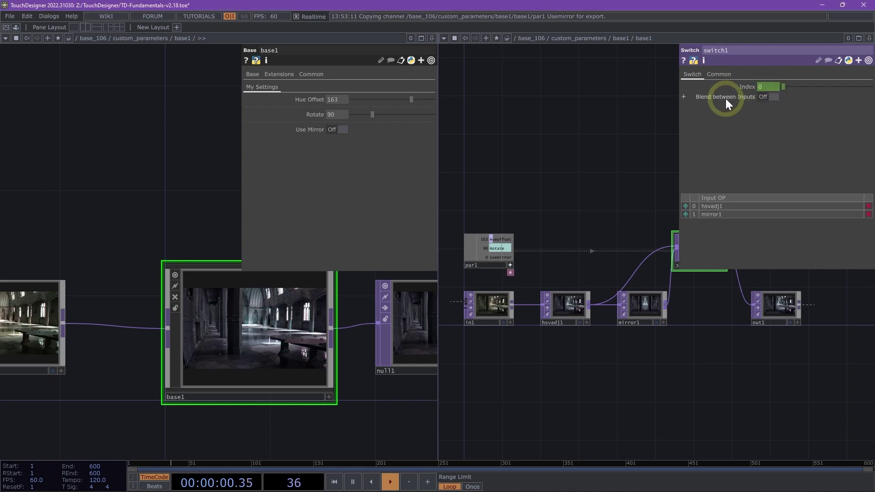
Test base1's Use Mirror toggle by switching it on and off repeatedly, leaving it on.
left_click(342, 130)
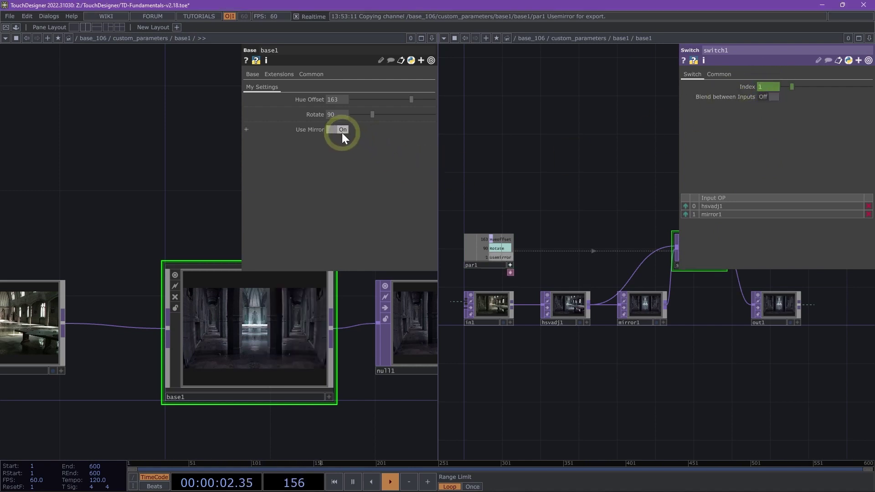
left_click(342, 130)
left_click(342, 130)
left_click(342, 131)
left_click(342, 131)
Customize base1 again and set the enable expression of its Rotate parameter to me.par.Usemirror.
scroll(163, 304, "up", 3)
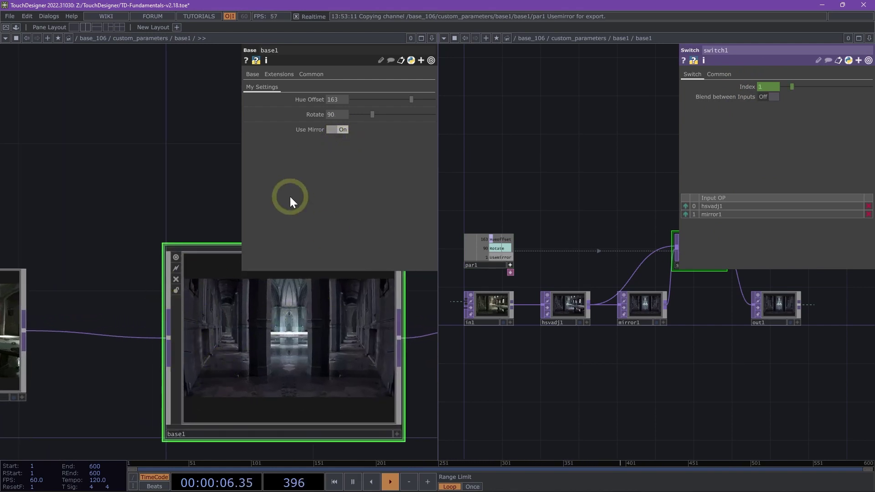
right_click(233, 335)
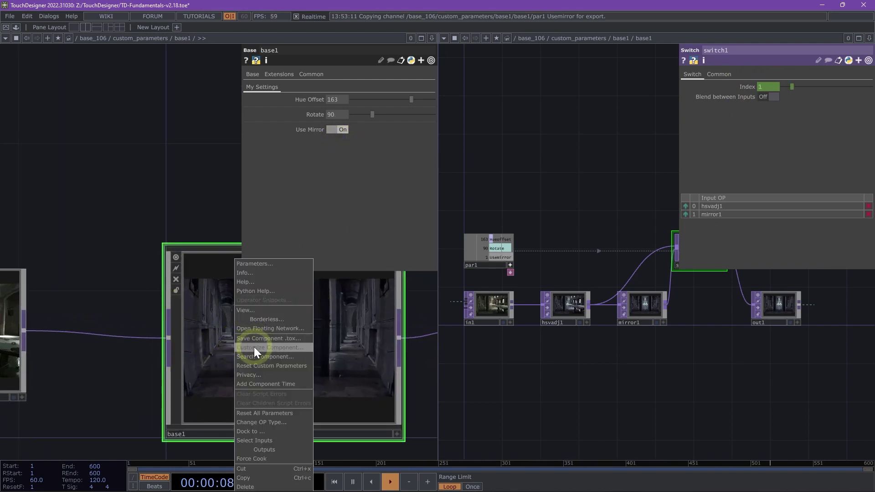
left_click(253, 347)
left_click_drag(248, 148, 575, 88)
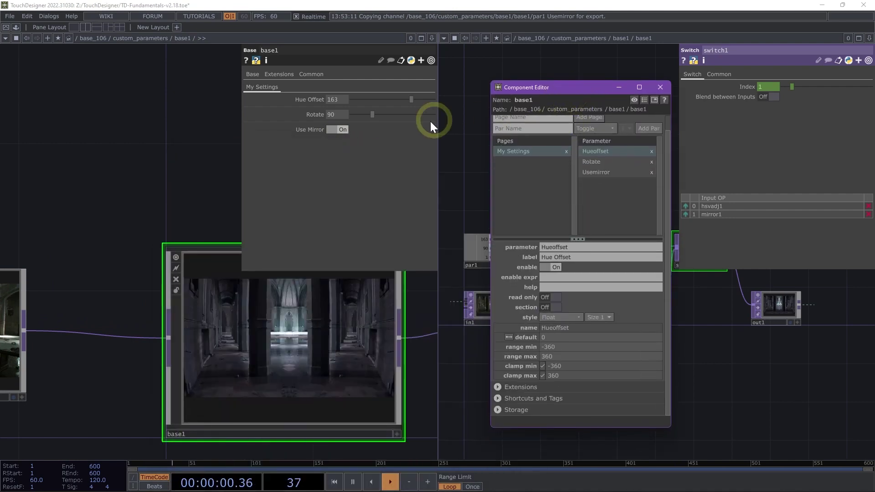
left_click(626, 158)
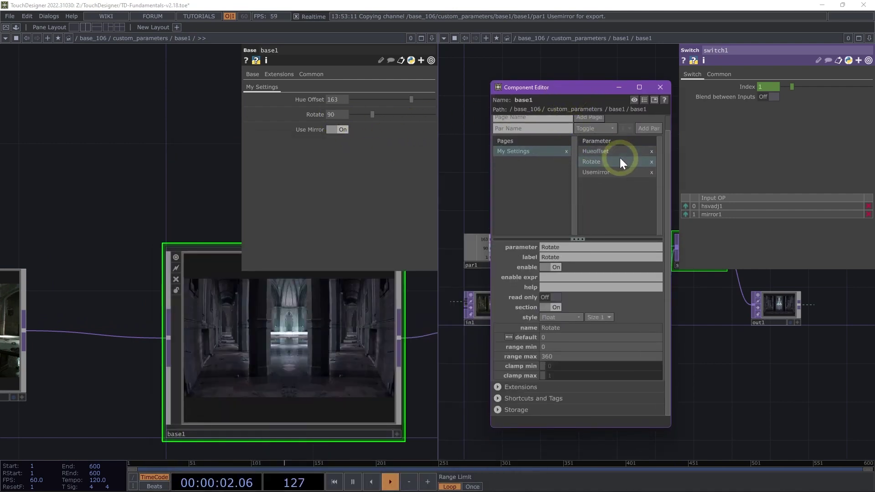
left_click(562, 279)
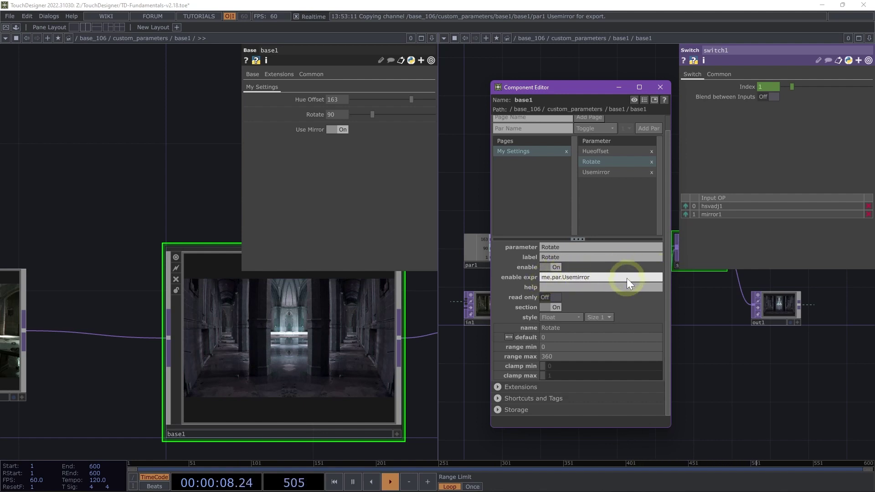
key("Return")
Test Rotate's enable expression by toggling Use Mirror repeatedly, leave Use Mirror off, and close the Component Editor.
left_click(337, 130)
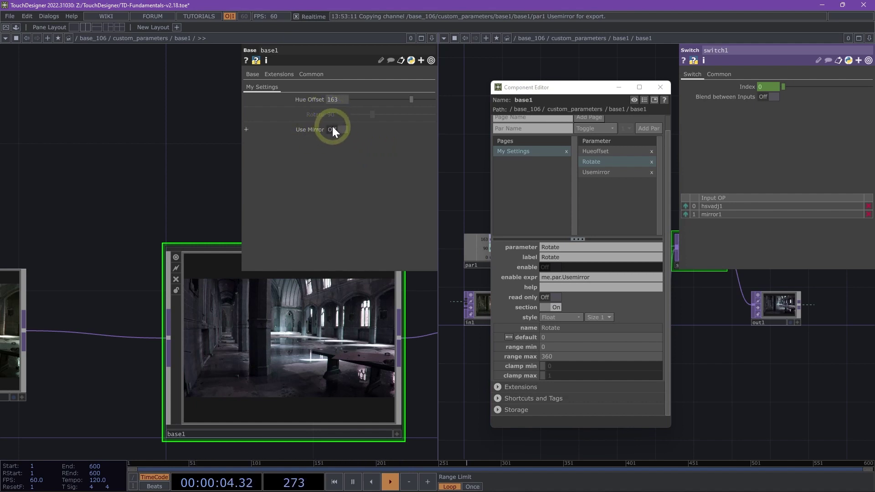
left_click(332, 129)
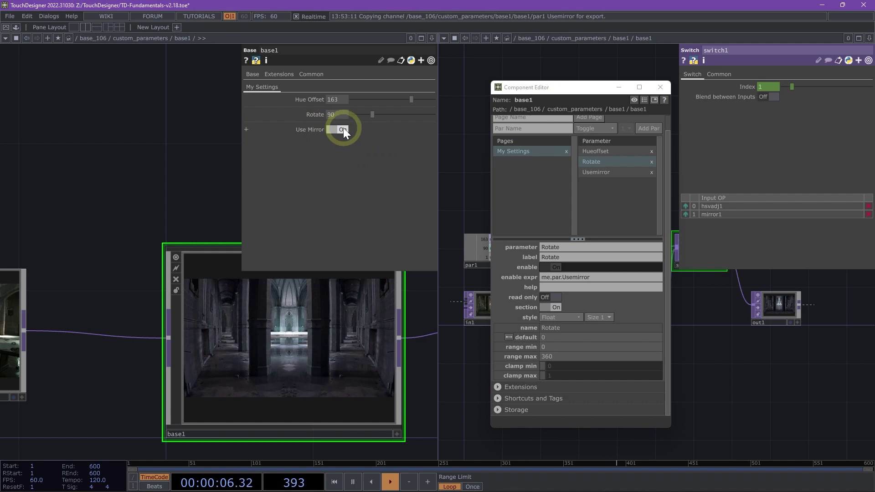
left_click(343, 128)
left_click(333, 130)
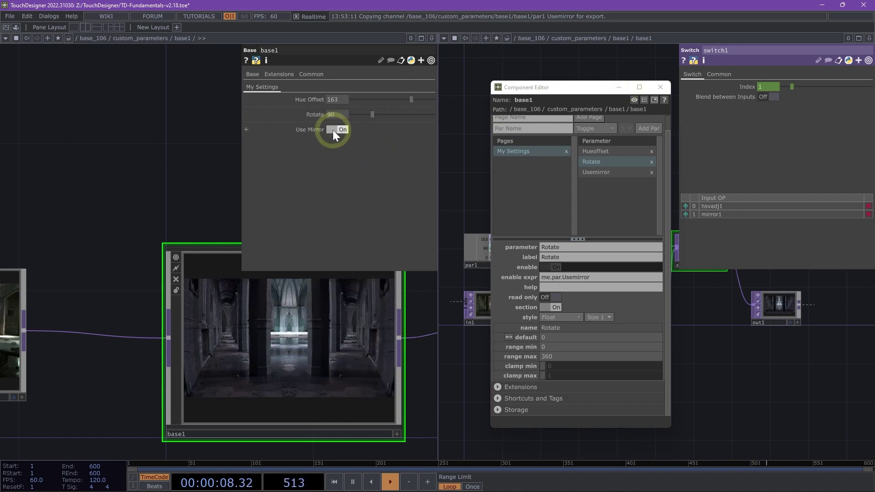
left_click(333, 130)
left_click(332, 130)
left_click(333, 130)
scroll(176, 160, "down", 3)
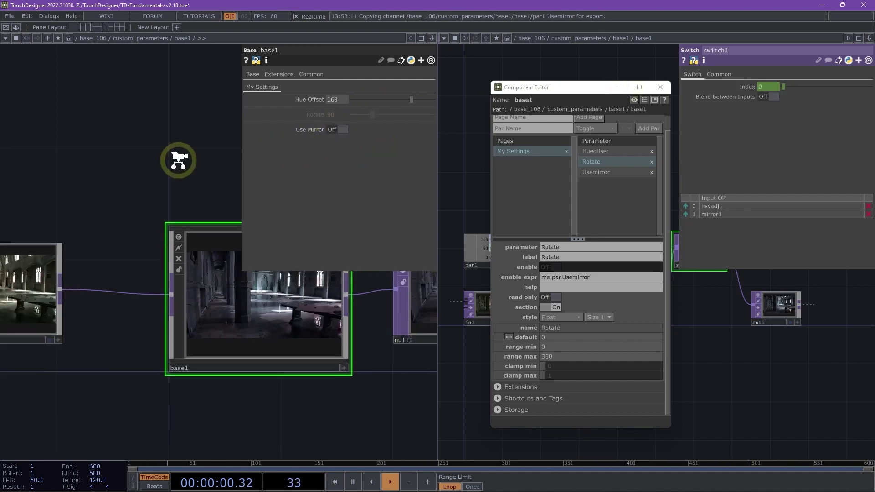
left_click_drag(176, 160, 190, 199)
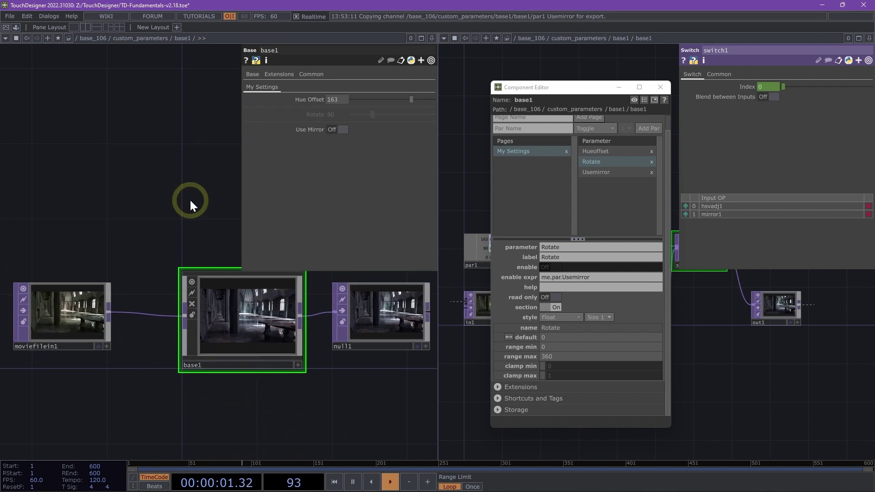
left_click(336, 129)
left_click(335, 130)
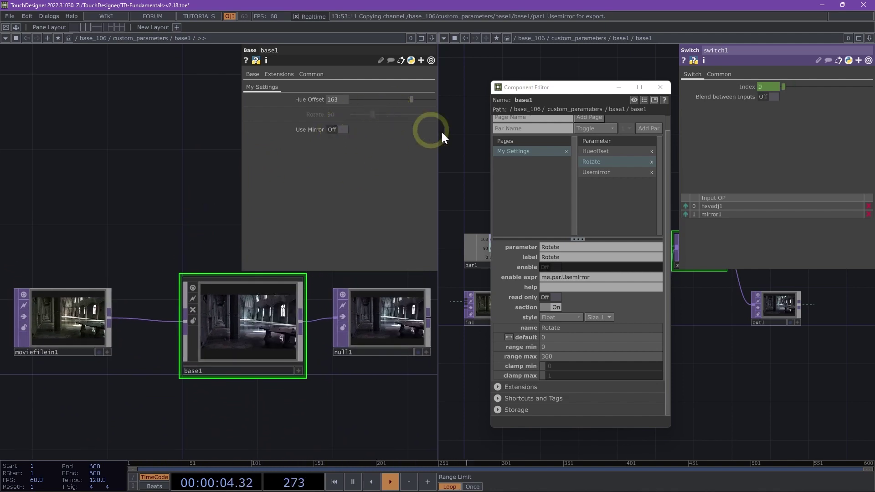
left_click(658, 87)
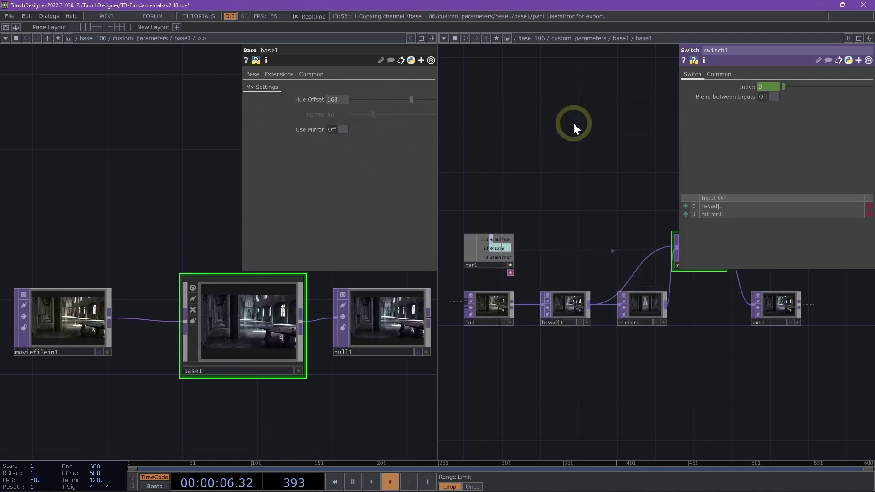